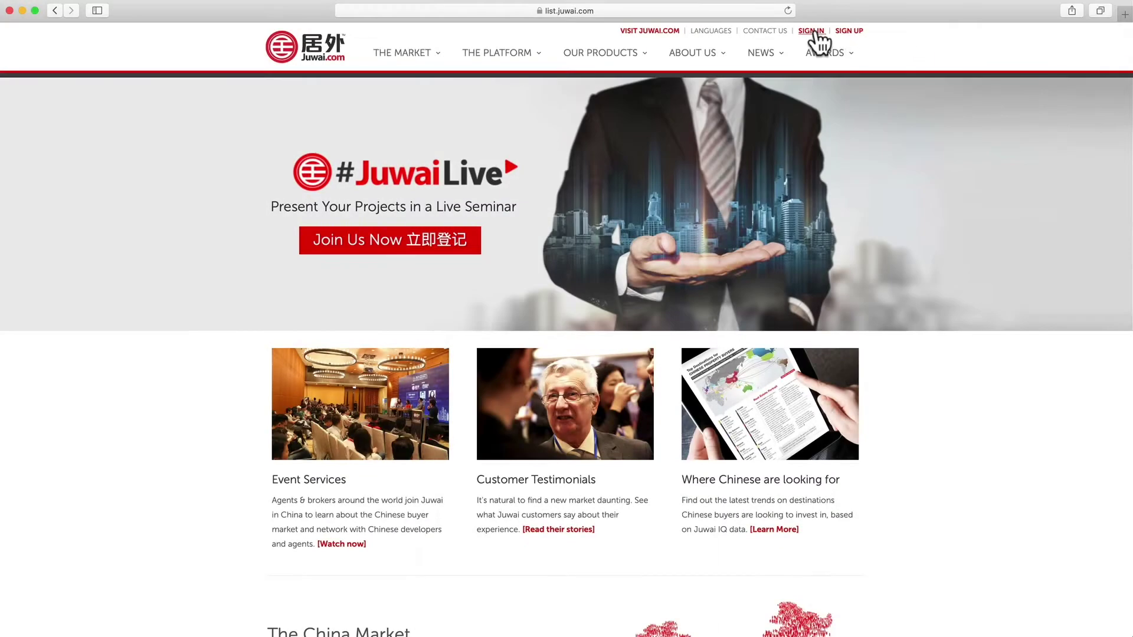
# Step: Sign in to Juwai Admin with the account email and password
pyautogui.click(575, 177)
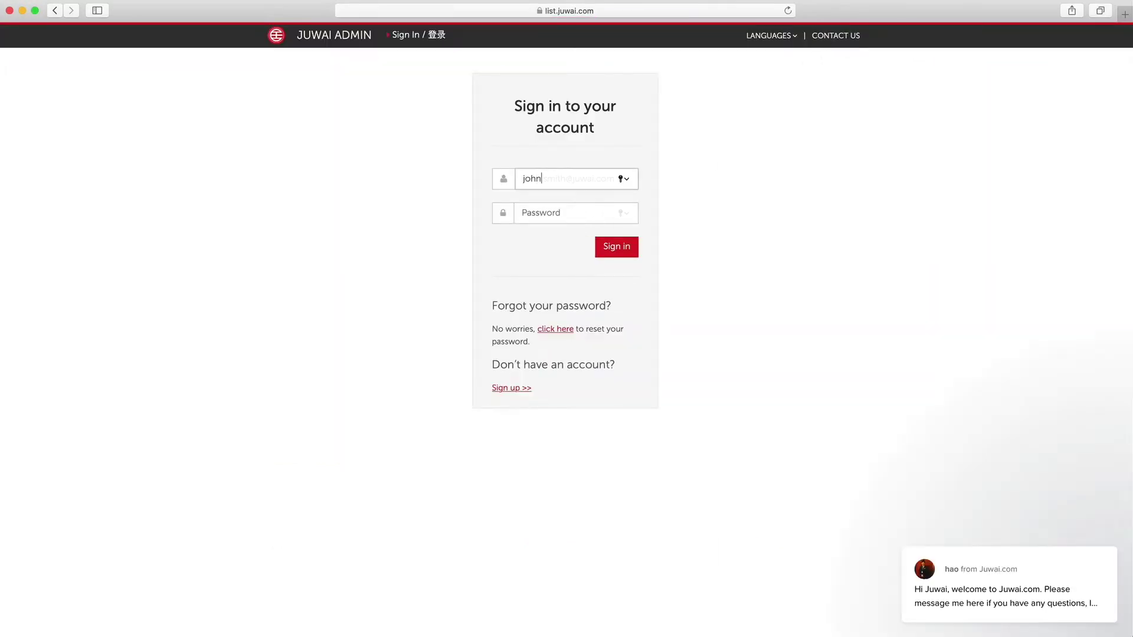
# Step: Expand Manage Properties in the left menu and start the Add Property form
pyautogui.click(623, 252)
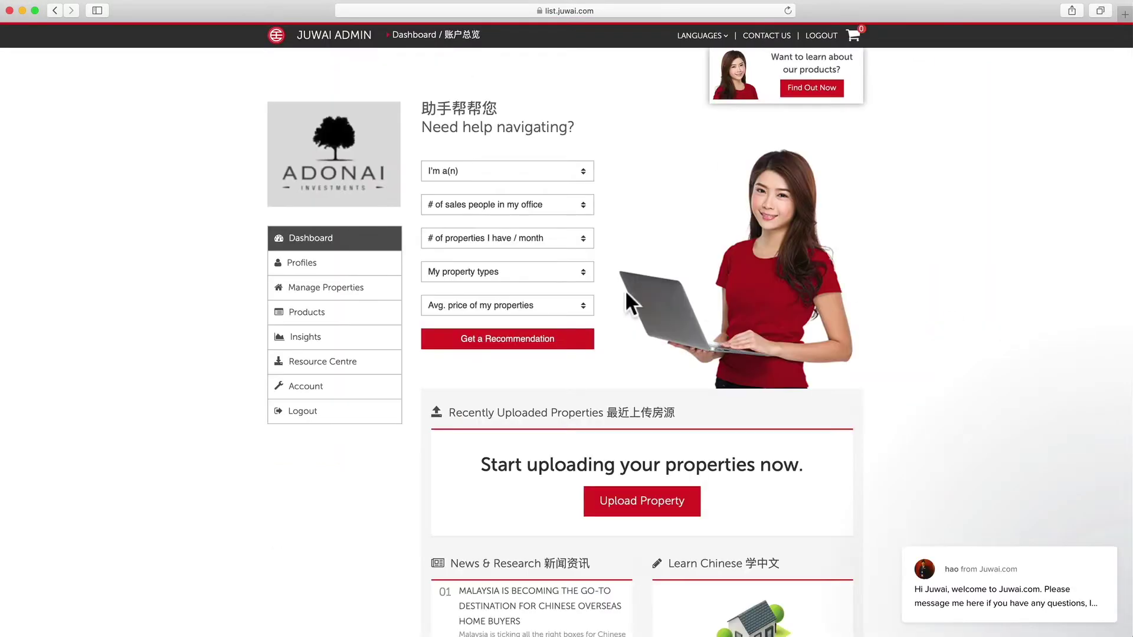
pyautogui.click(376, 273)
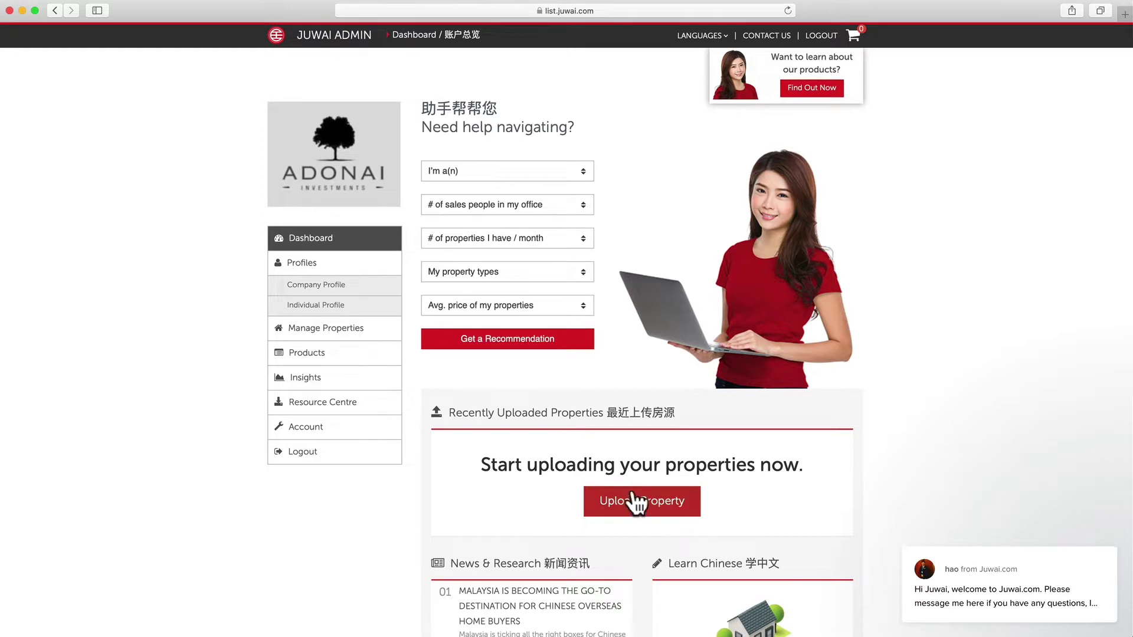
pyautogui.click(379, 335)
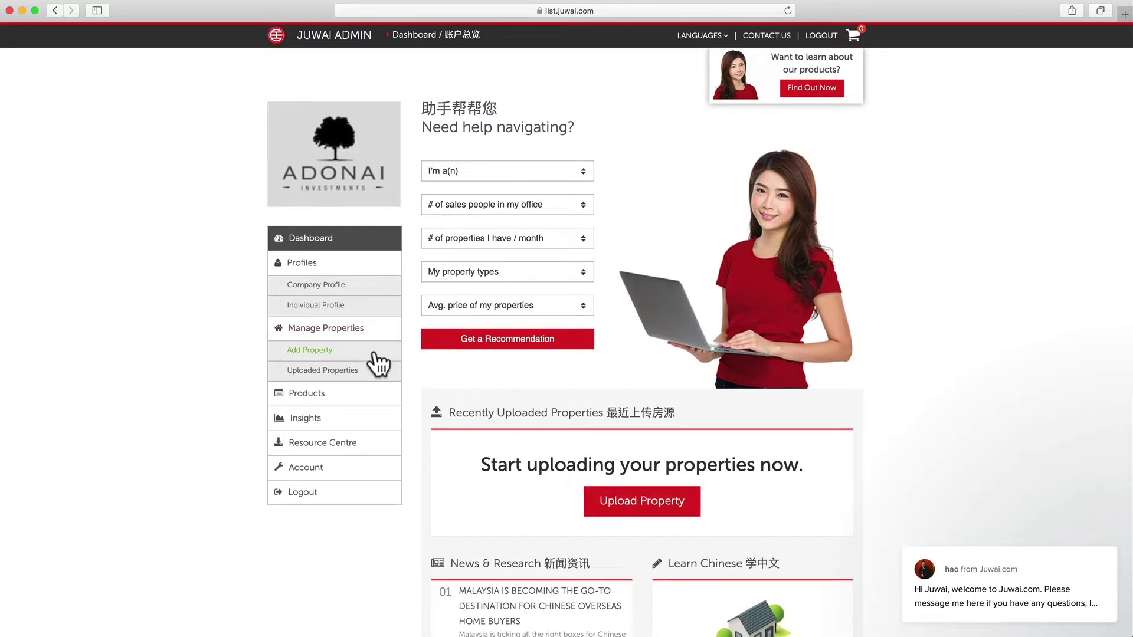
pyautogui.click(374, 351)
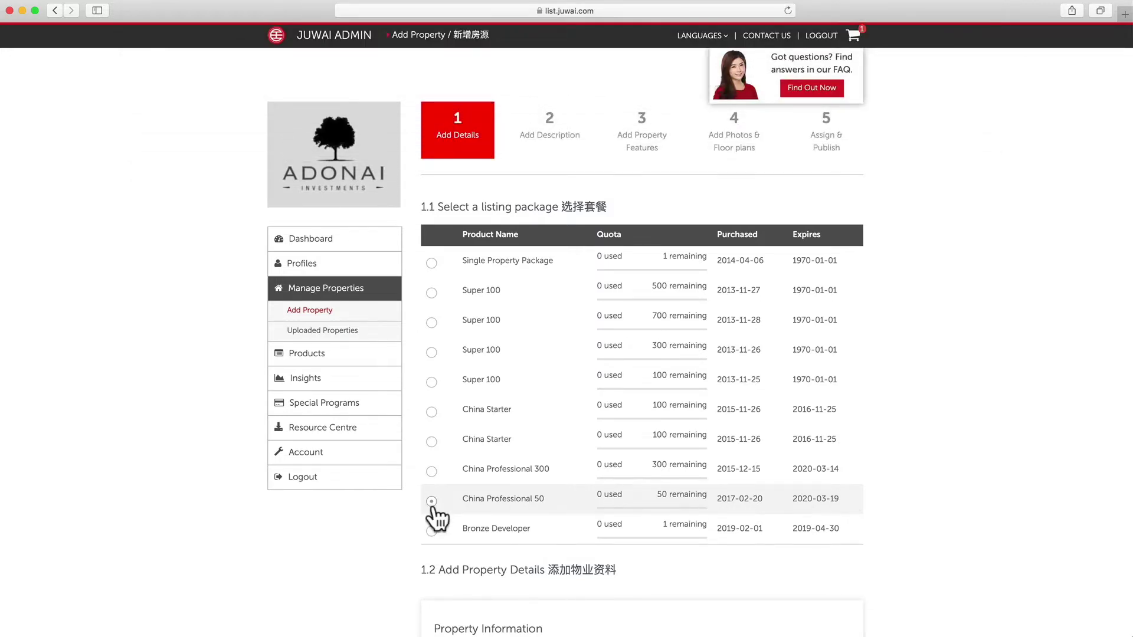
pyautogui.scroll(-2, 436, 516)
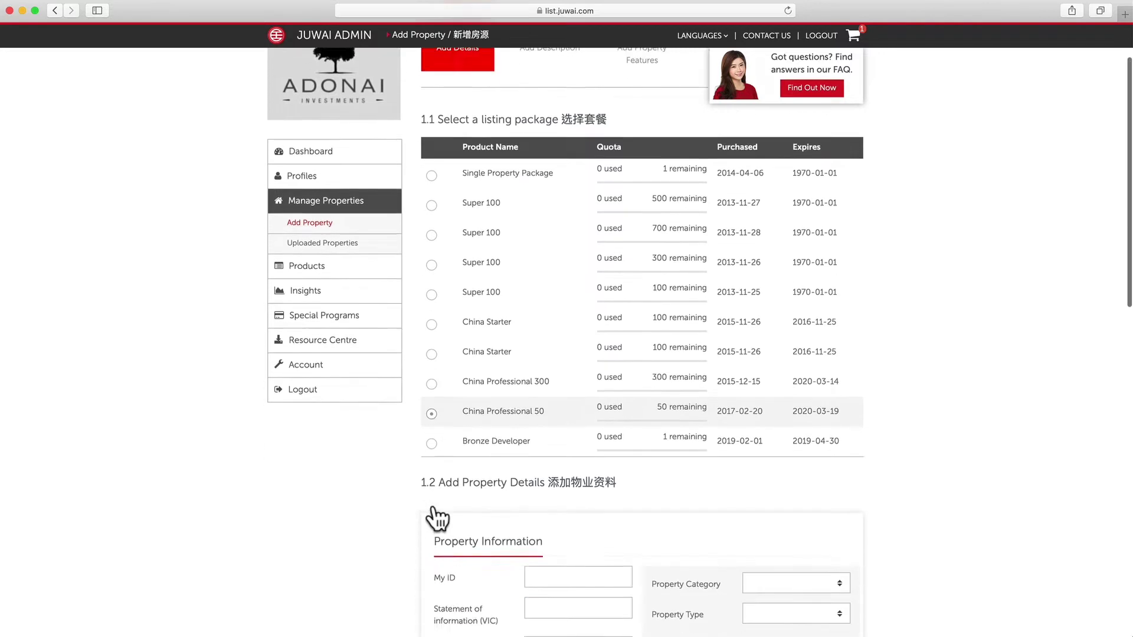
pyautogui.scroll(-3, 436, 516)
pyautogui.scroll(-3, 436, 517)
pyautogui.scroll(-2, 436, 516)
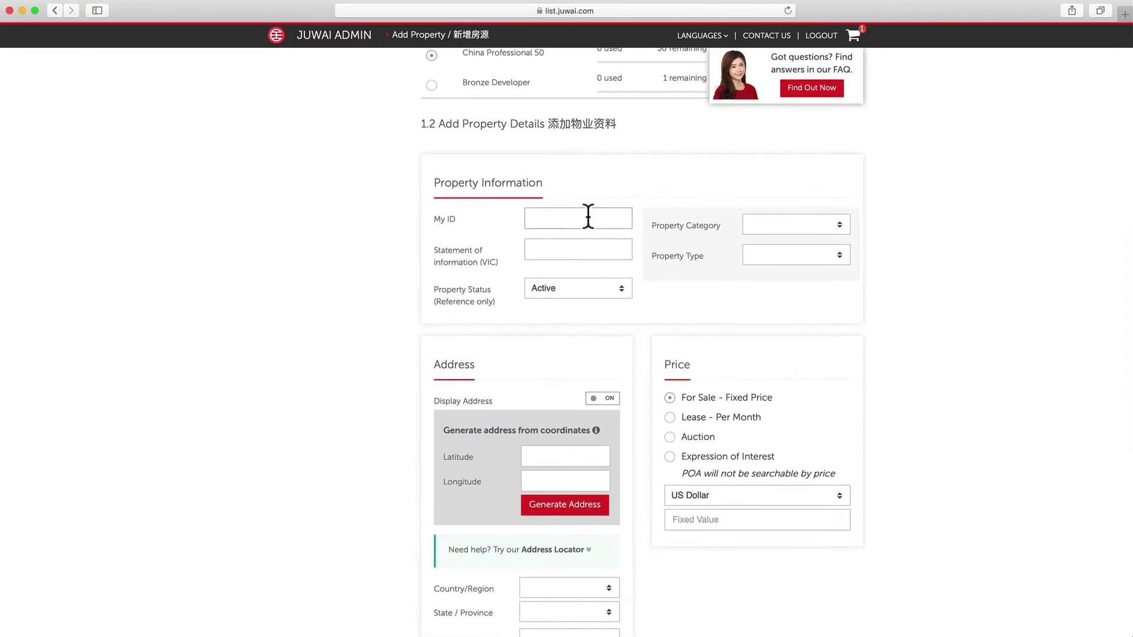
pyautogui.write('0001')
# Step: Set Property Category to Residential and Property Type to Single House
pyautogui.click(791, 223)
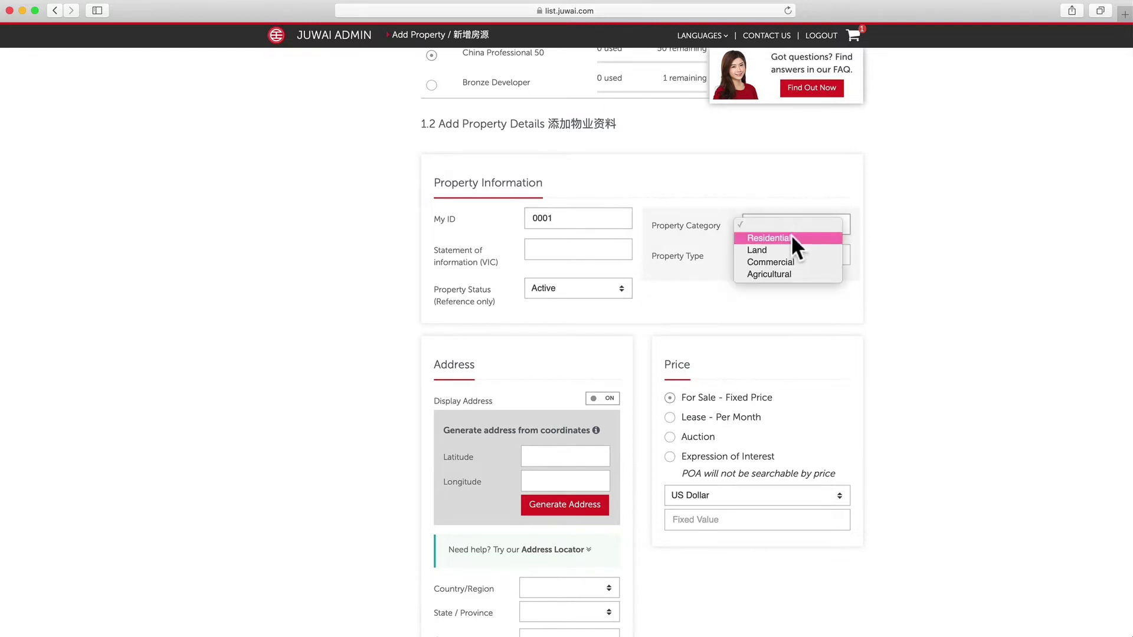
pyautogui.click(791, 234)
pyautogui.click(792, 255)
pyautogui.click(794, 288)
pyautogui.scroll(-5, 794, 288)
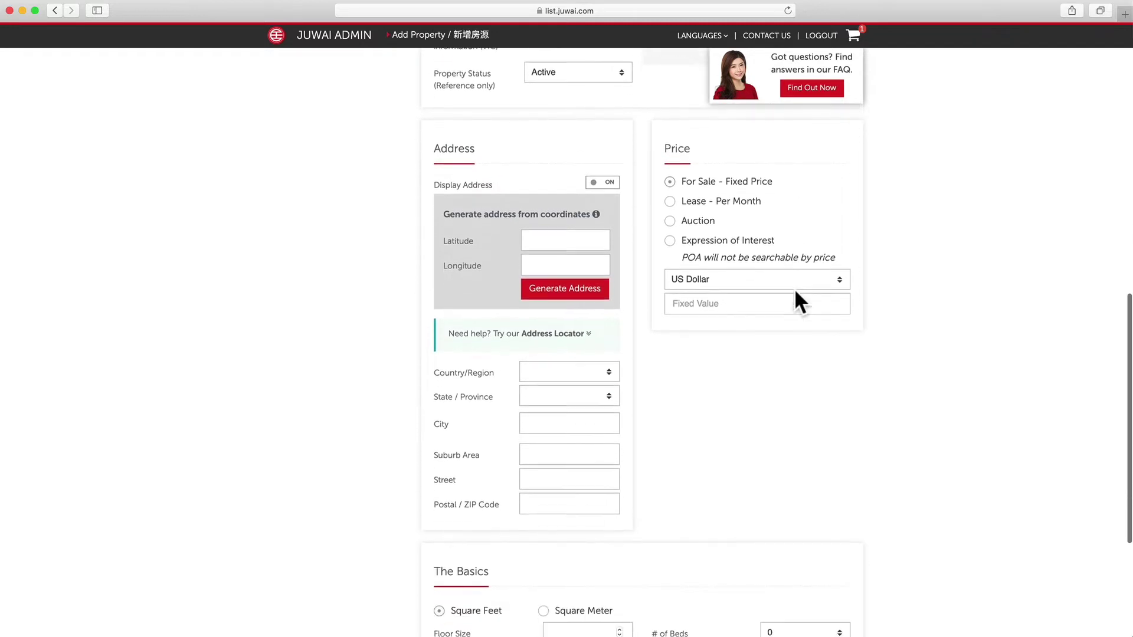
pyautogui.click(600, 355)
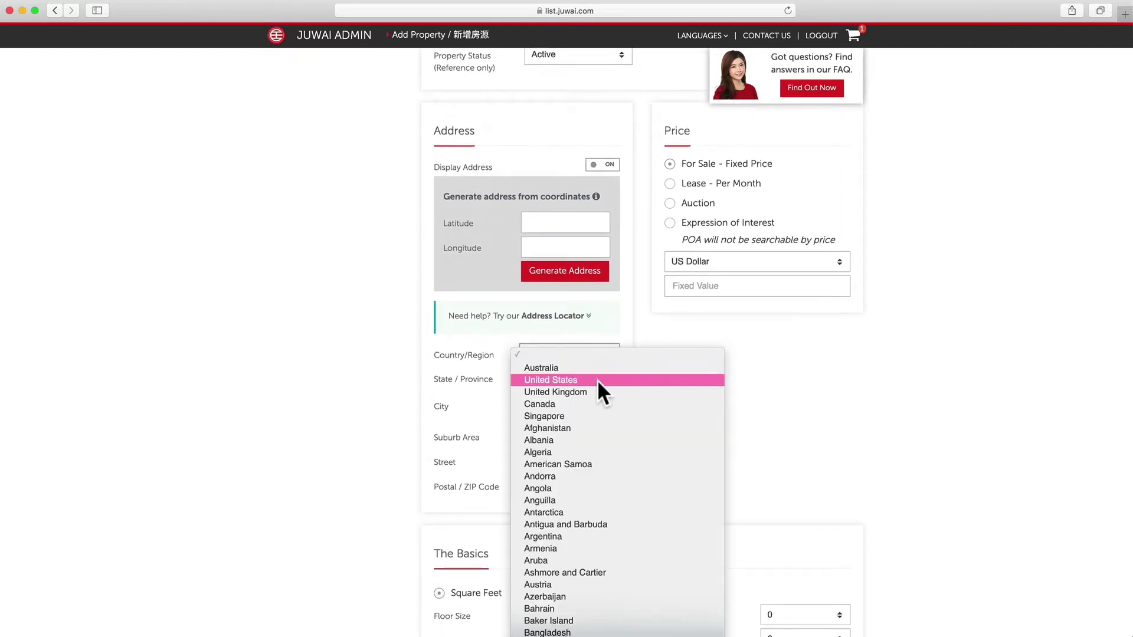
pyautogui.click(598, 380)
pyautogui.click(579, 569)
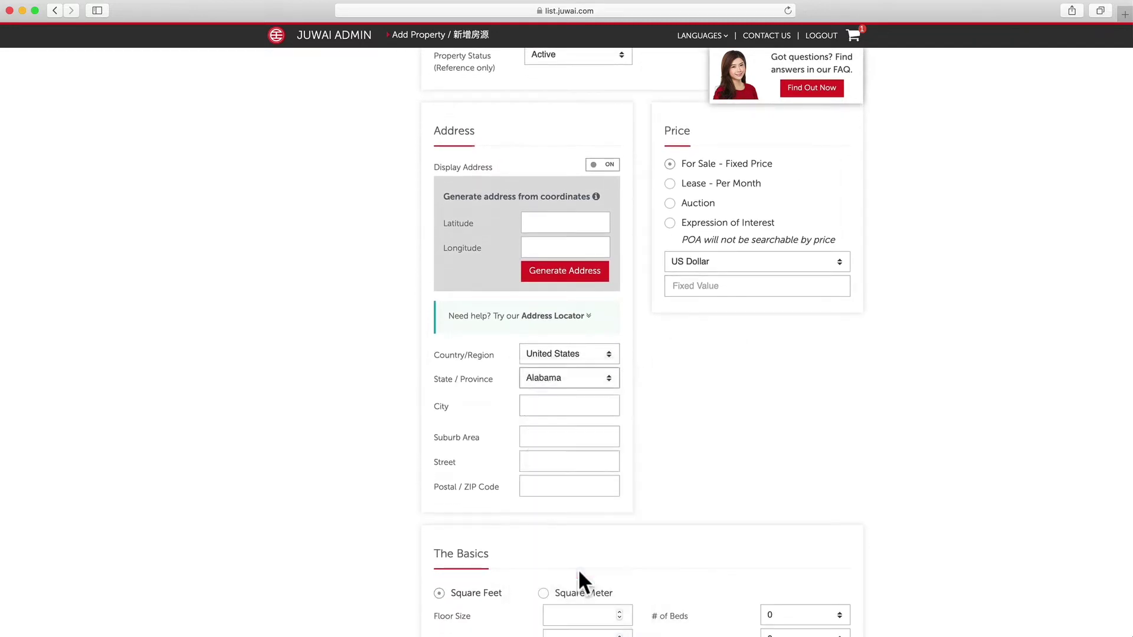
pyautogui.click(608, 403)
pyautogui.write('Howe')
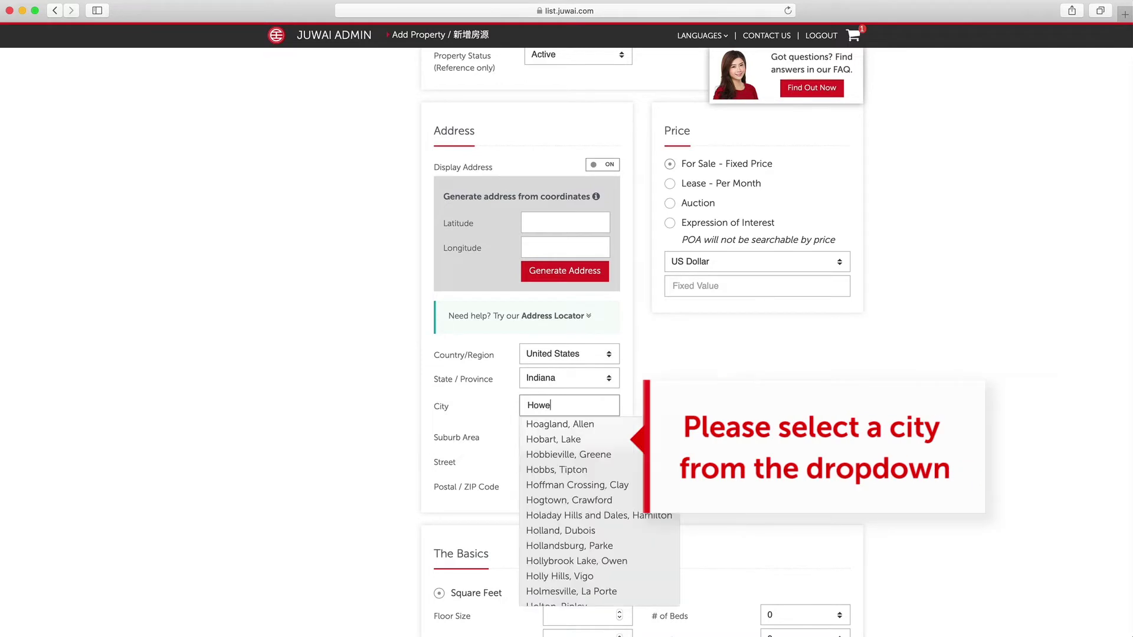
pyautogui.click(602, 425)
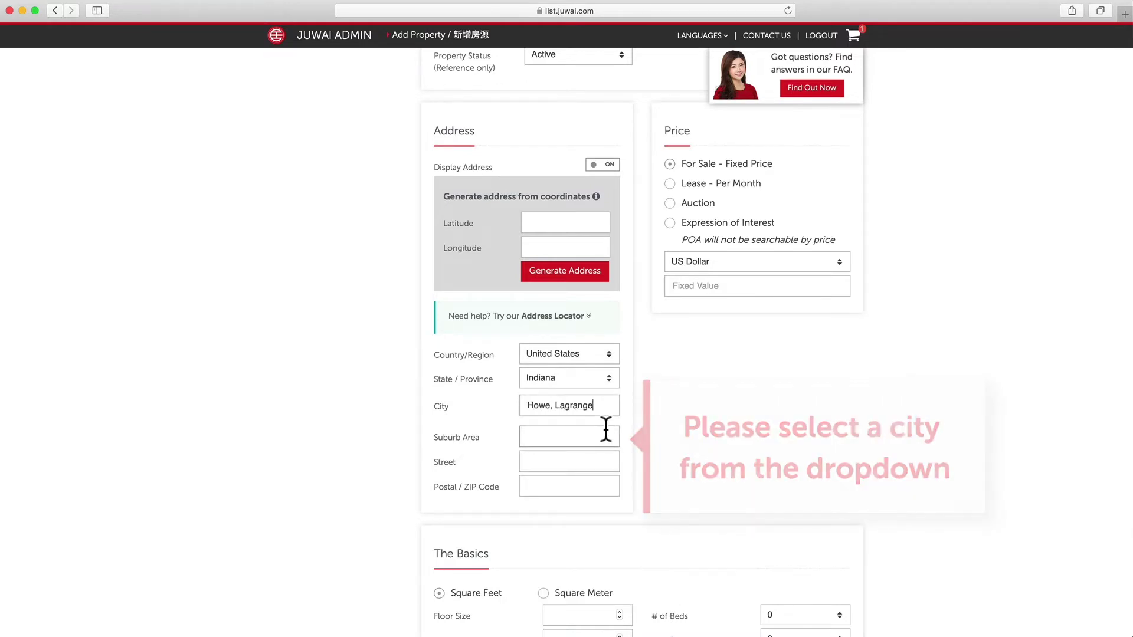
pyautogui.click(574, 459)
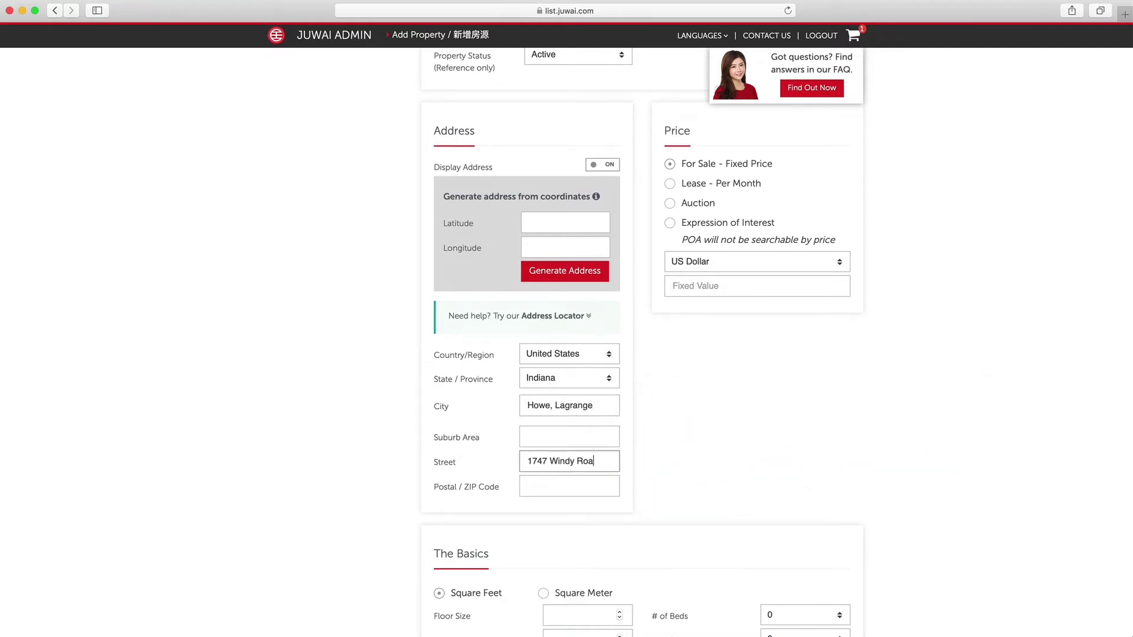
# Step: Enter a fixed sale price of 250000 in US Dollars
pyautogui.click(791, 259)
pyautogui.click(785, 286)
pyautogui.write('250')
pyautogui.write('00')
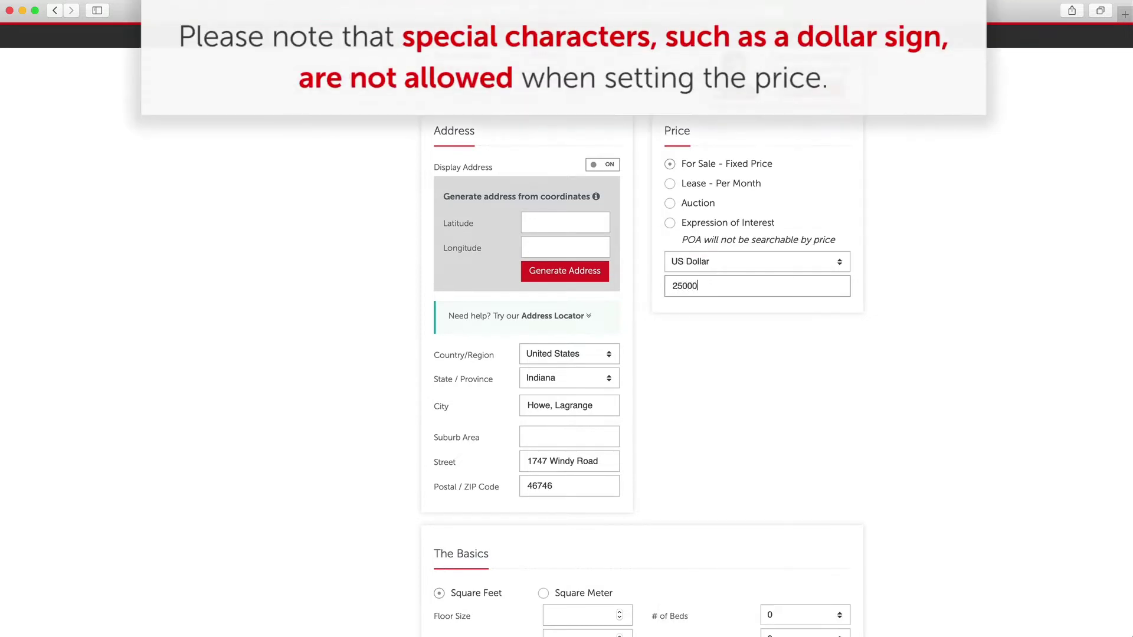
pyautogui.write('0')
pyautogui.scroll(-5, 1004, 293)
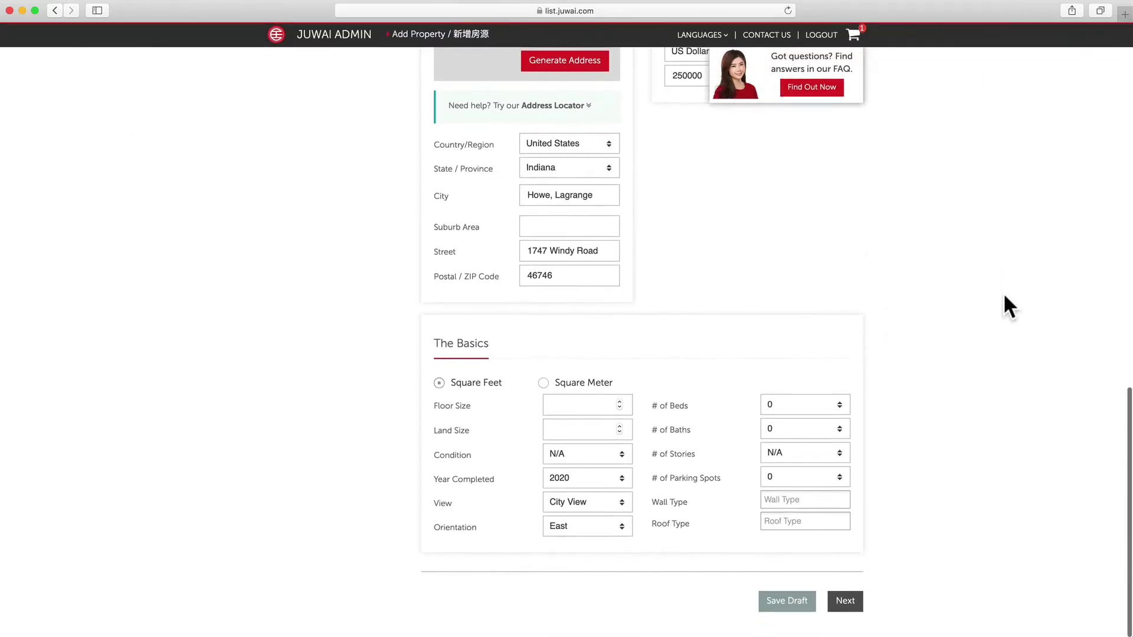
# Step: Fill basics: Square Meter units, floor size 100, recently renovated, year 2015, view
pyautogui.click(611, 385)
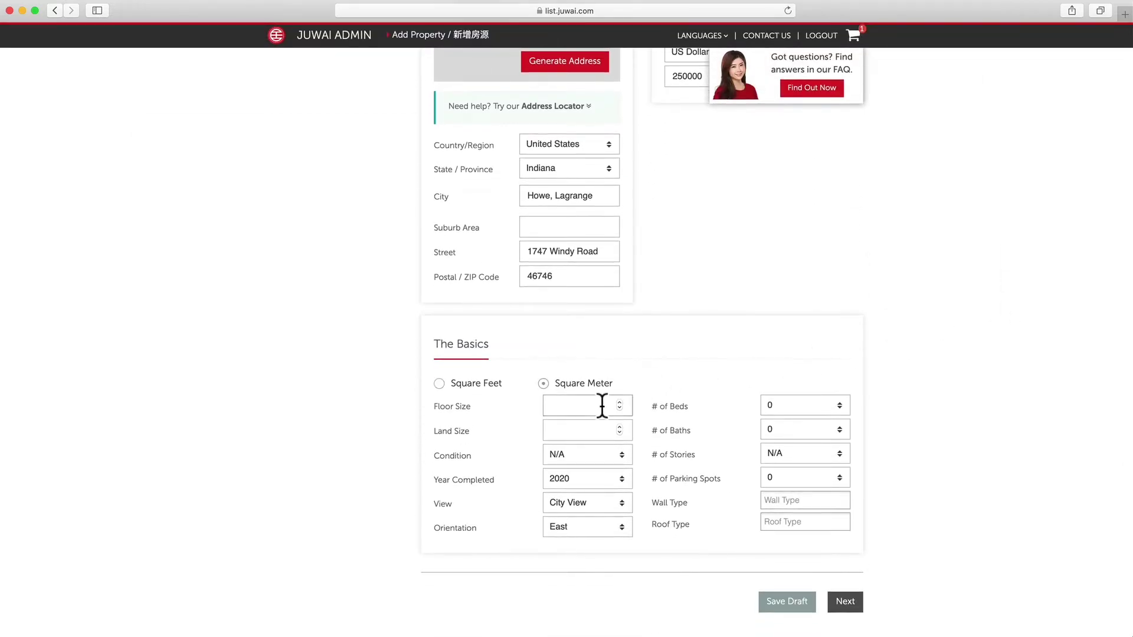
pyautogui.click(602, 406)
pyautogui.write('100')
pyautogui.click(597, 453)
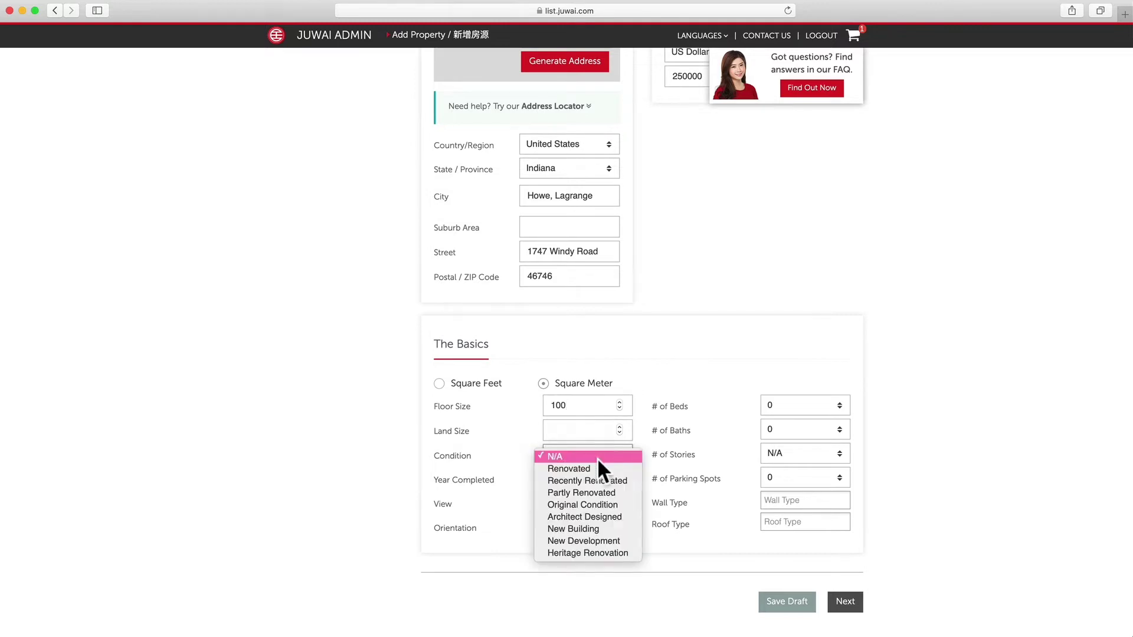
pyautogui.click(594, 480)
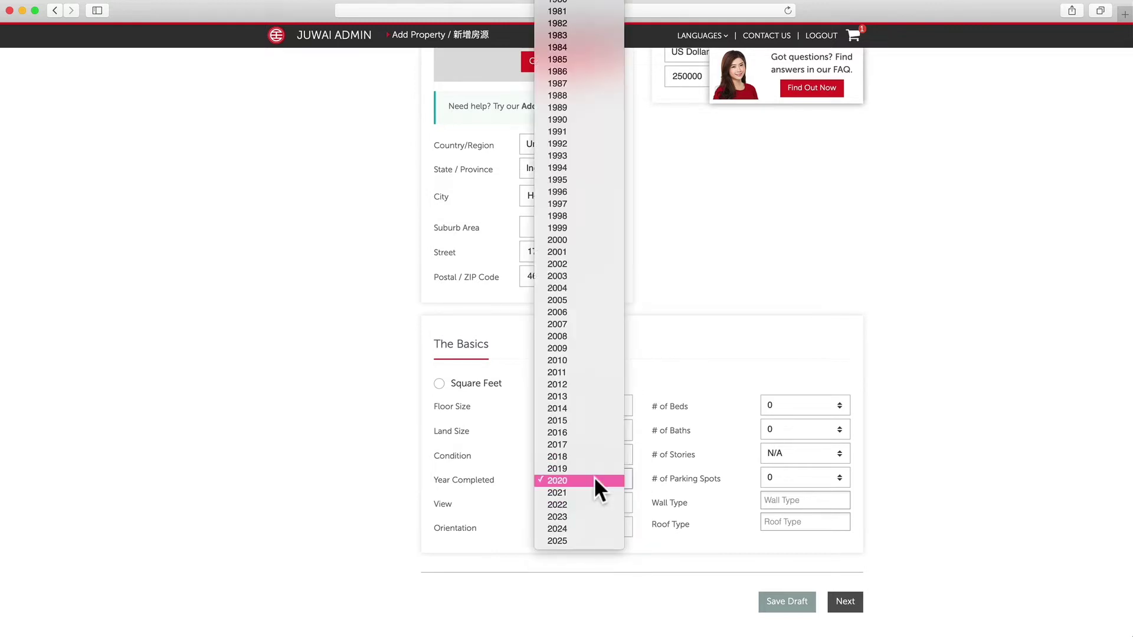
pyautogui.click(587, 420)
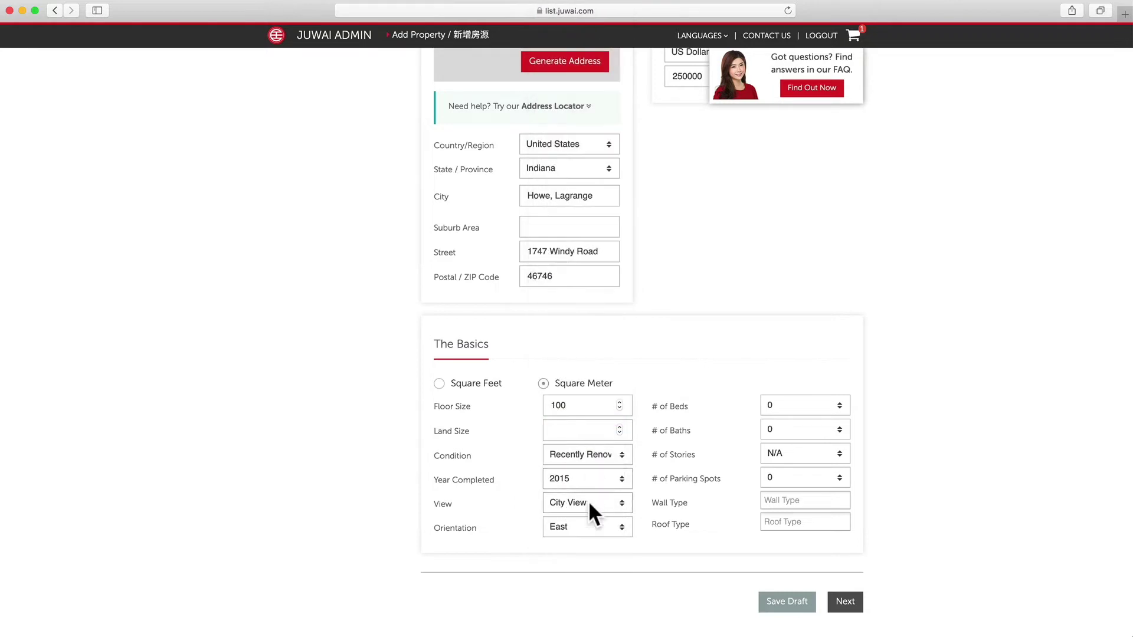
pyautogui.click(589, 500)
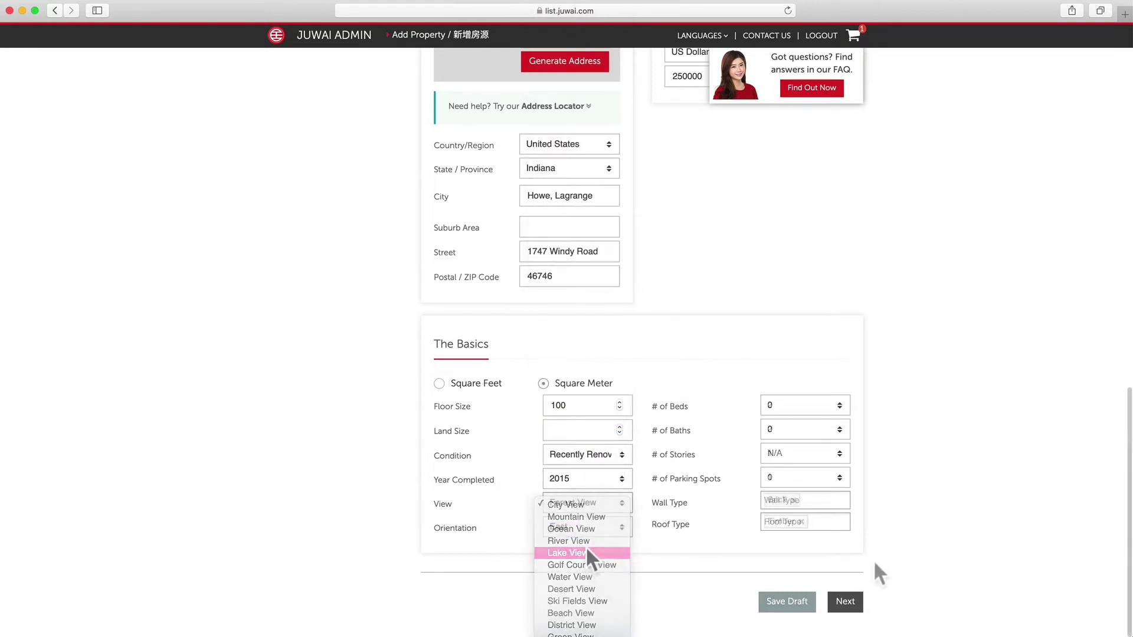
# Step: Add the required land size of 200 and continue to step 2, Add Description
pyautogui.click(846, 603)
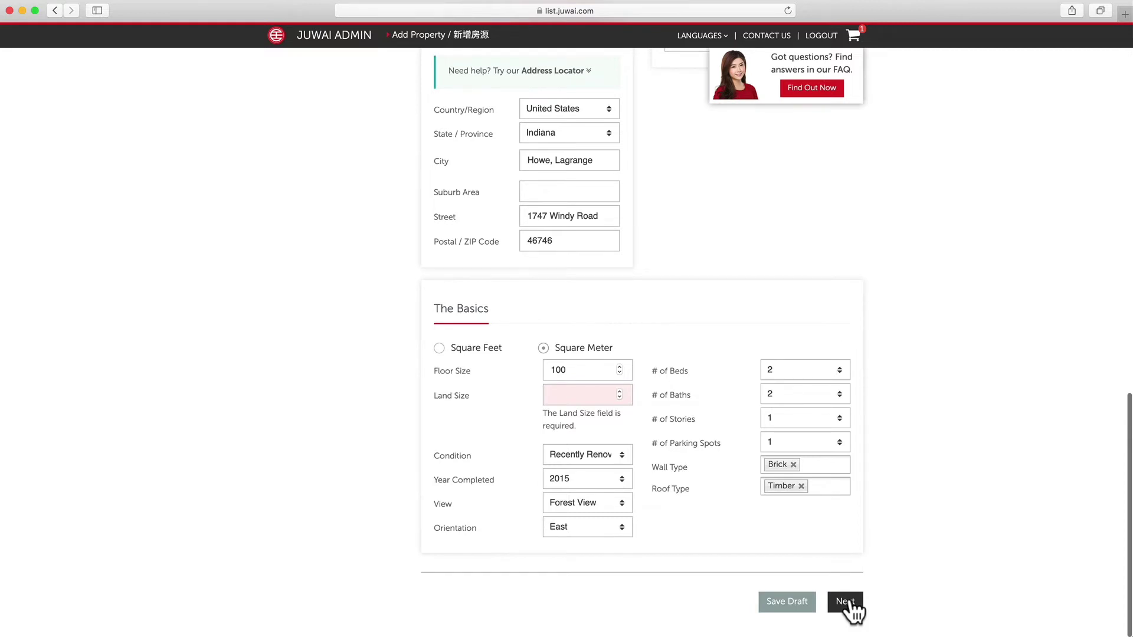
pyautogui.click(601, 393)
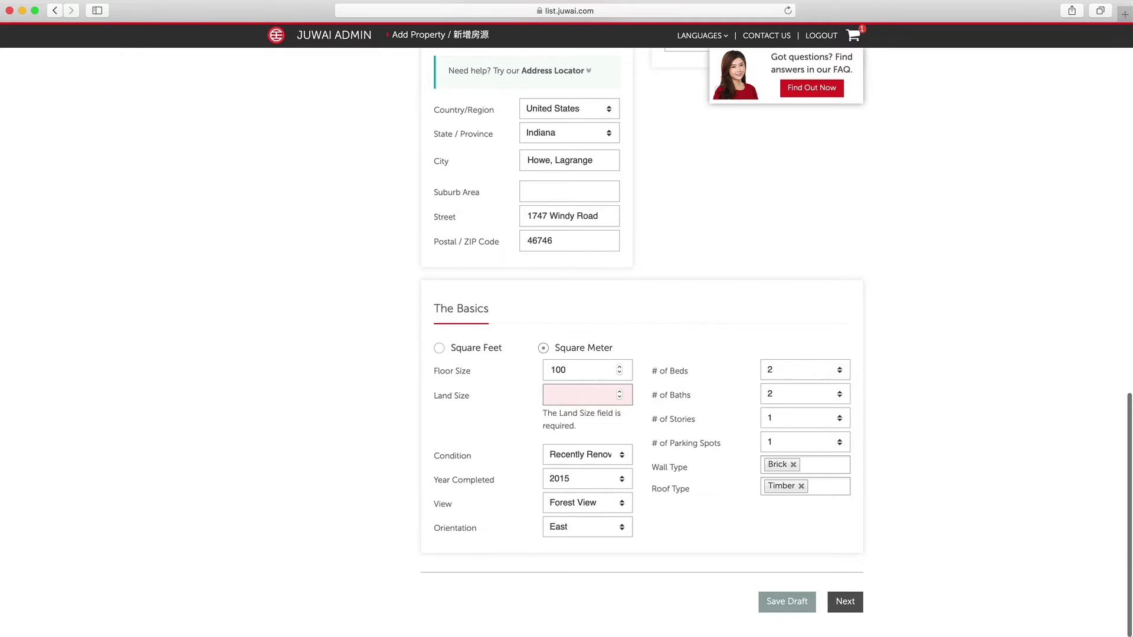
pyautogui.write('200')
pyautogui.click(845, 603)
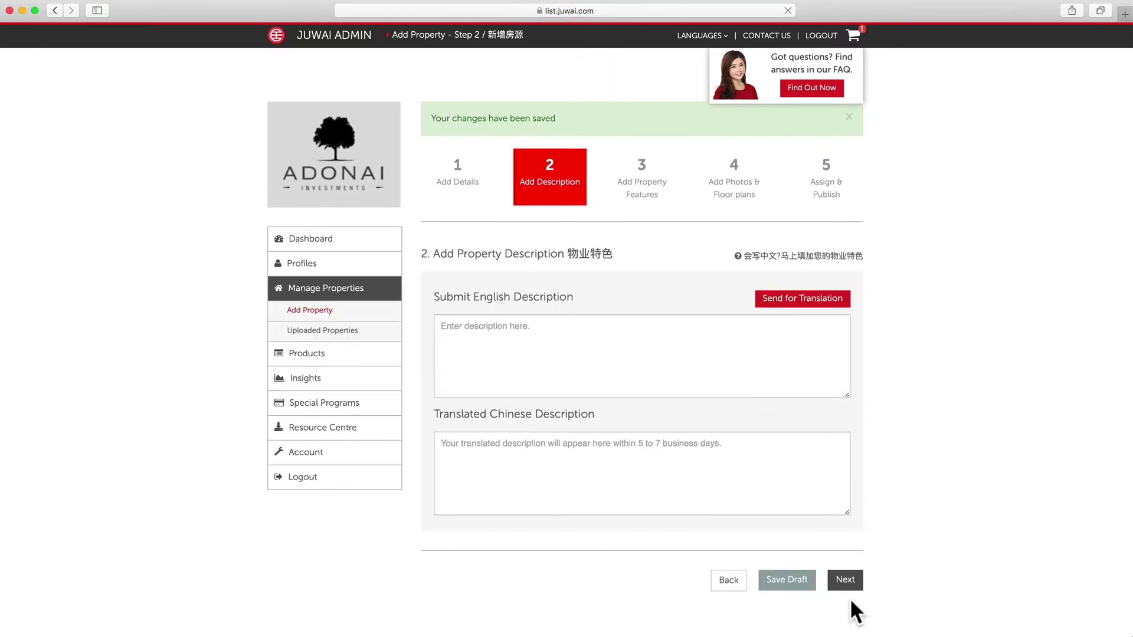
# Step: Write the English description and send it for translation with one quota
pyautogui.click(682, 324)
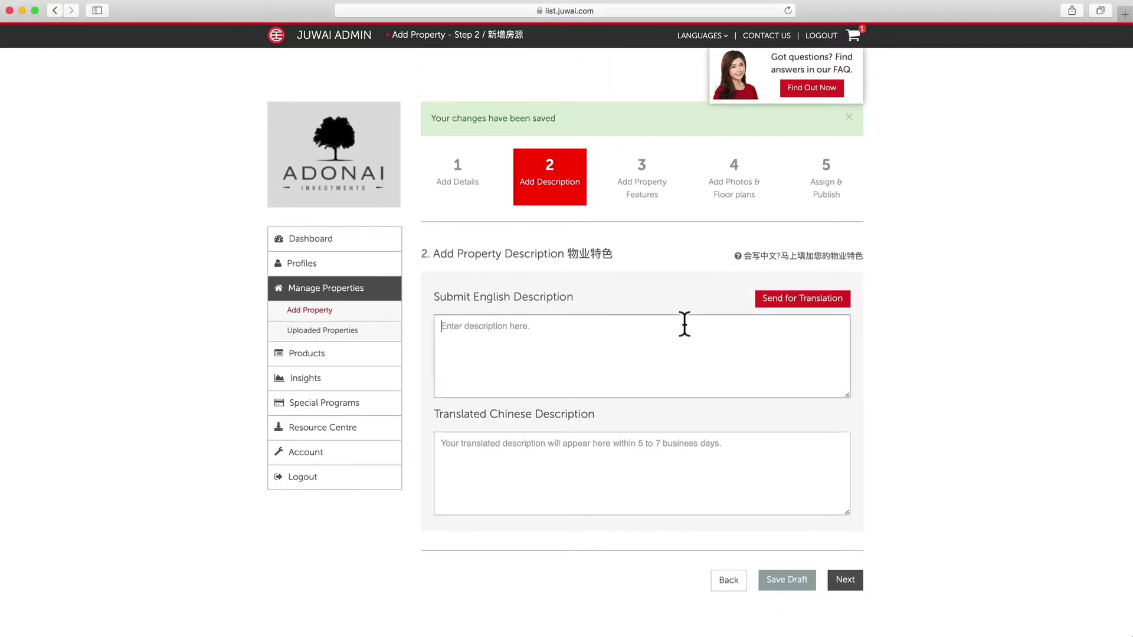
pyautogui.write("This home has a gourmet kitchen with dual appliances, dual pantry. large family room with wet bar, and wine room. Enjoy two private entertainment areas with a karaoke stage. casino and dance floor, professional bar and billiard room. Master suite offers a living room, two offices, master bathroom with sauna, professional golf training and practice room, and two viewing decks. Private estates entire perimeter has vinyl fencing, a 350' water well, horse trail access, and a 6 car garage. Enjoy fine luxury living!")
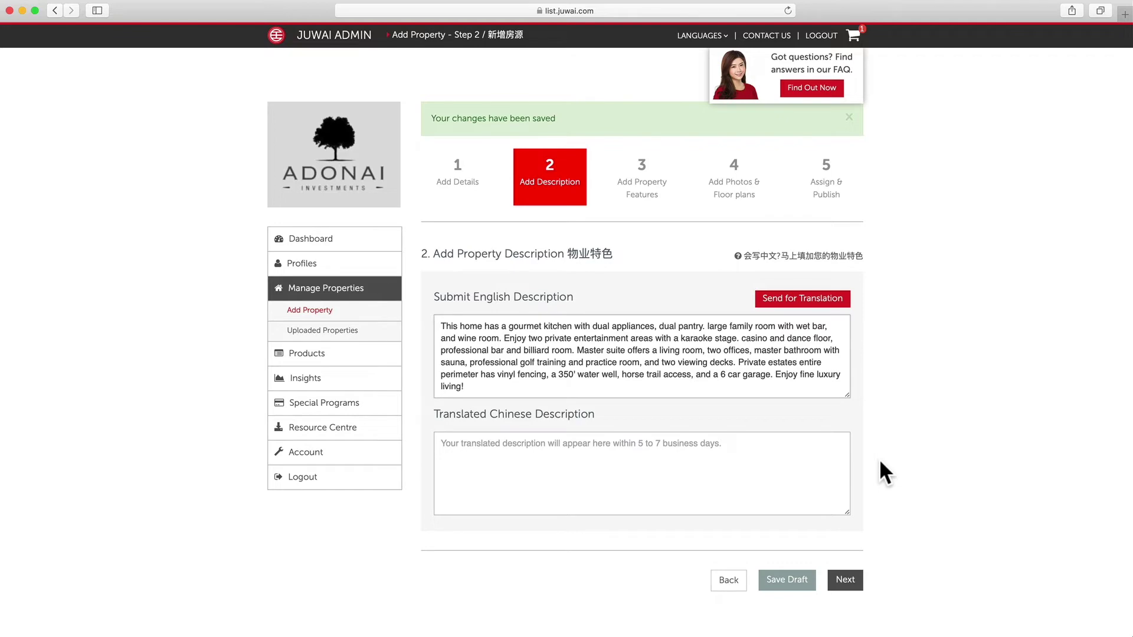
pyautogui.click(841, 299)
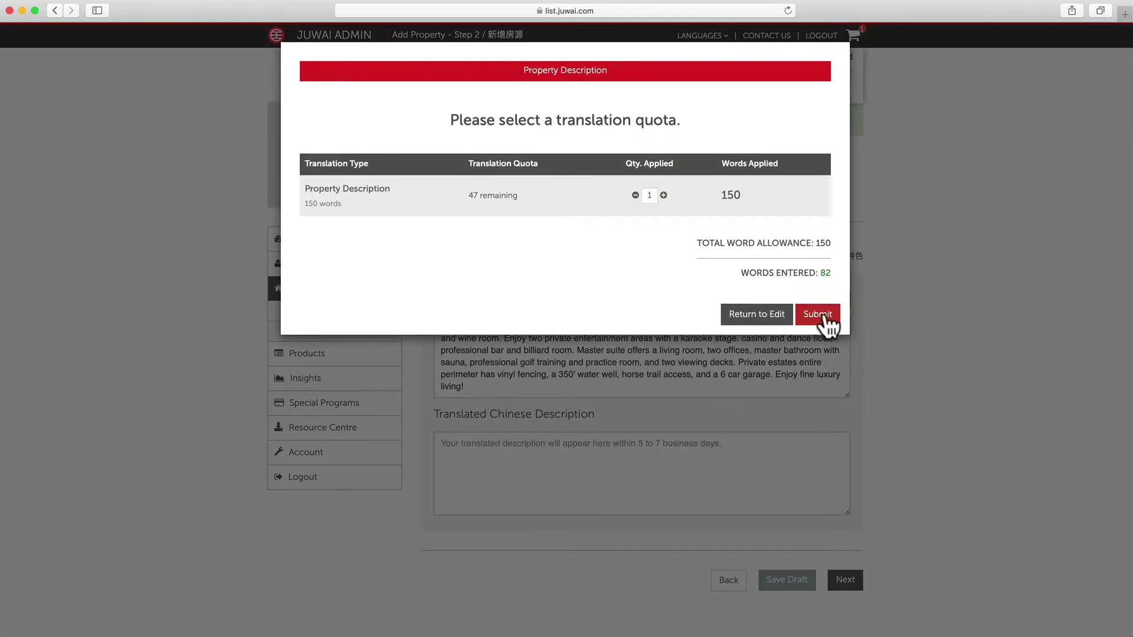
pyautogui.click(824, 317)
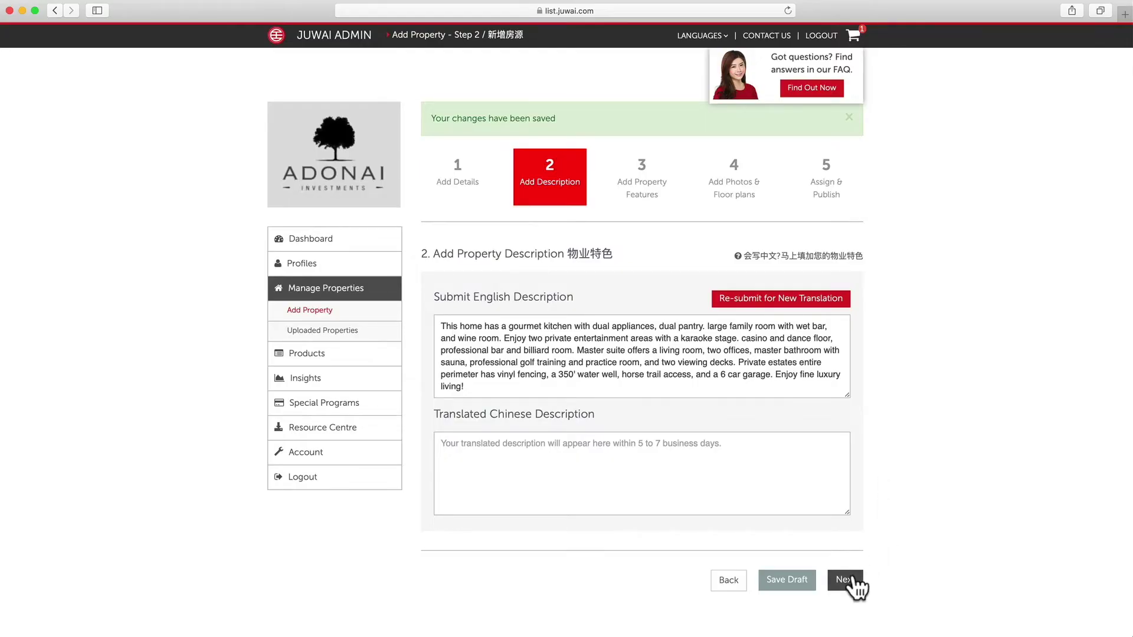
# Step: Set interior features: Partly Furnished, Air Conditioning, Curtains, Carpet, plus kitchen, bedroom and bathroom
pyautogui.click(850, 576)
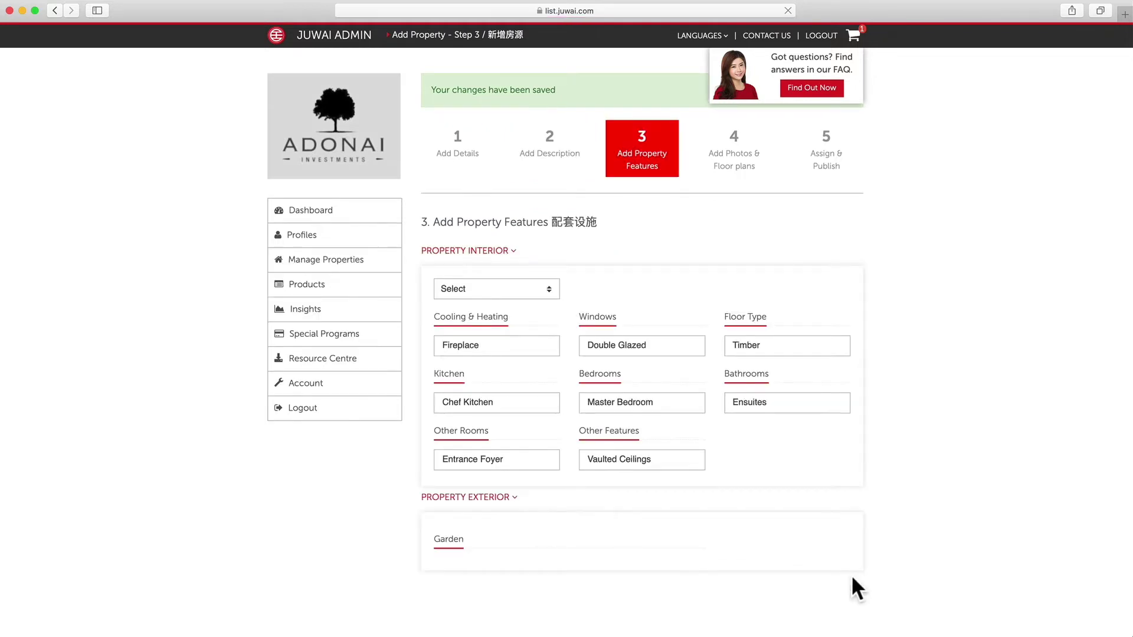
pyautogui.click(543, 319)
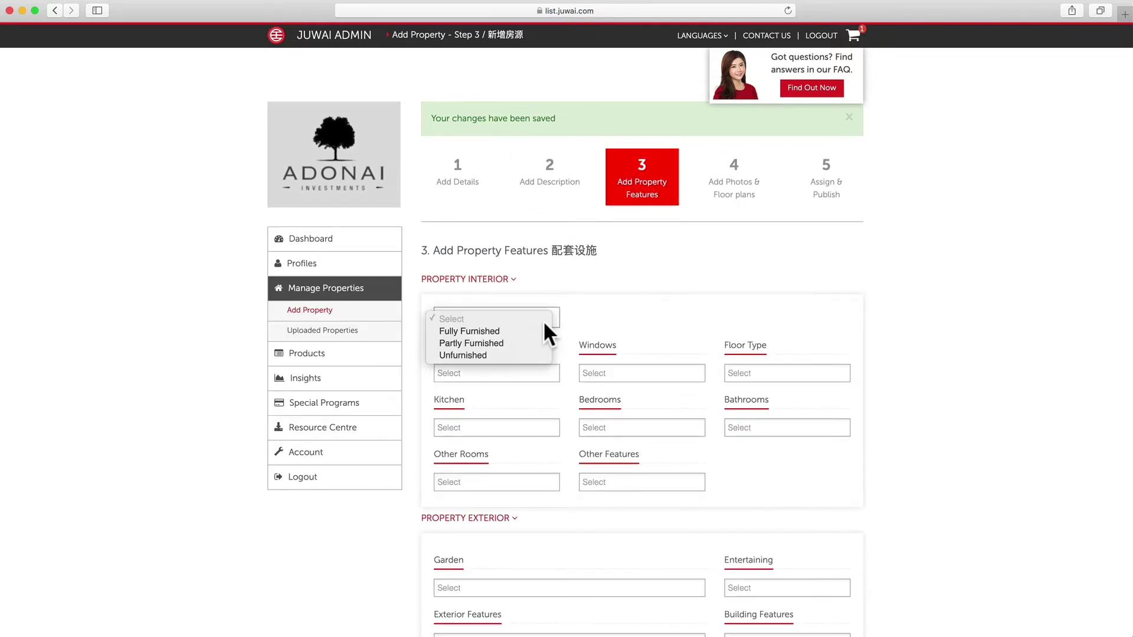
pyautogui.click(540, 343)
pyautogui.click(535, 372)
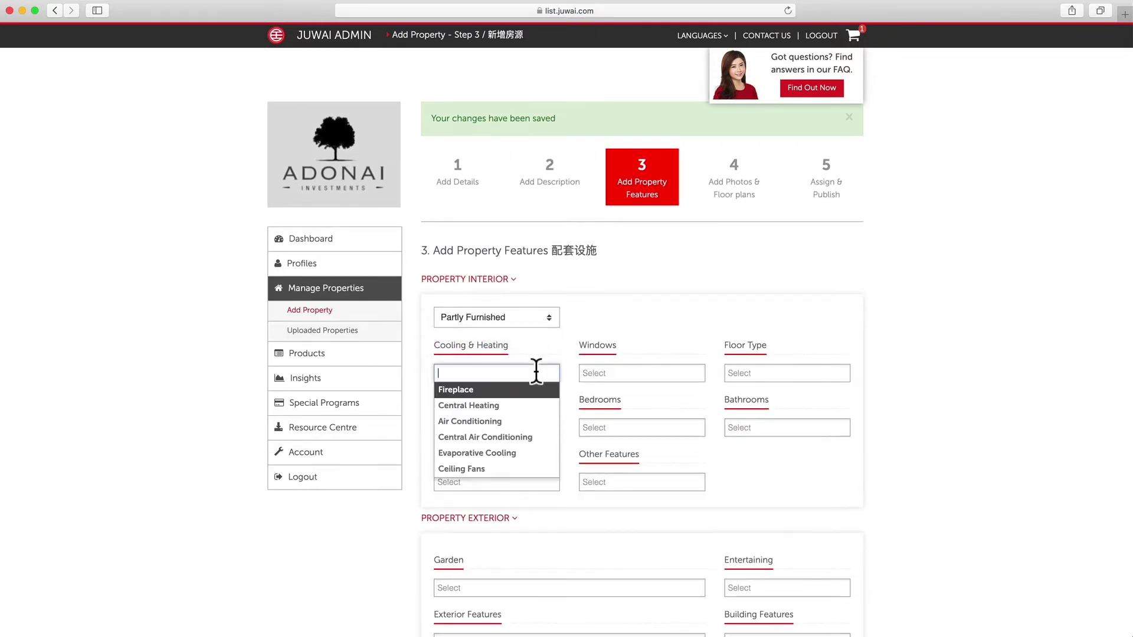
pyautogui.click(526, 421)
pyautogui.click(631, 372)
pyautogui.click(638, 422)
pyautogui.click(785, 373)
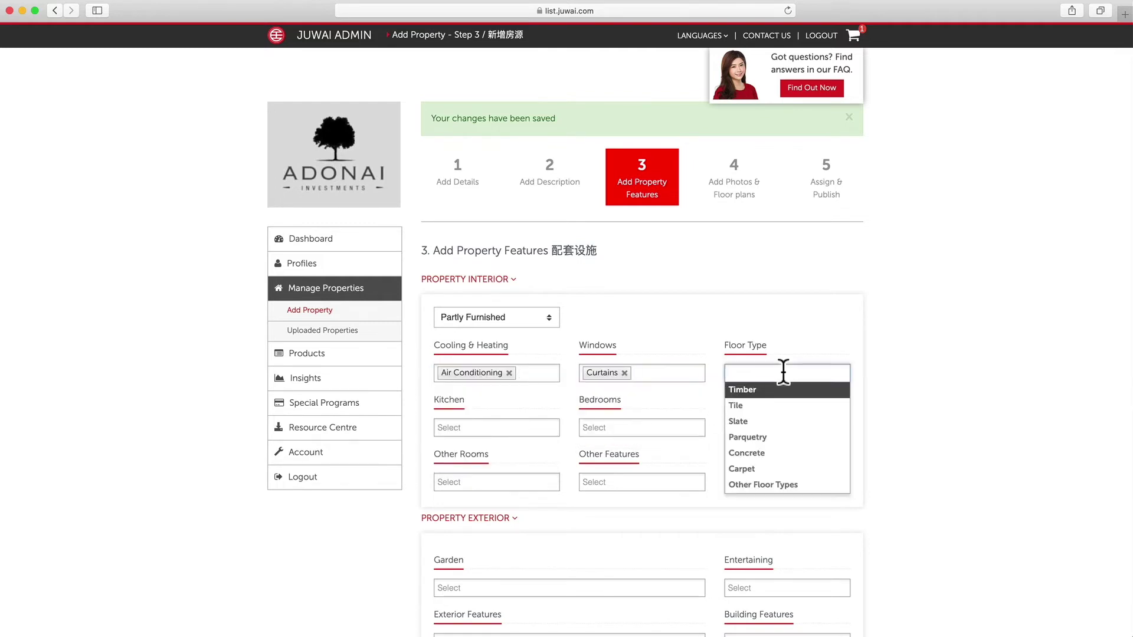
pyautogui.click(788, 468)
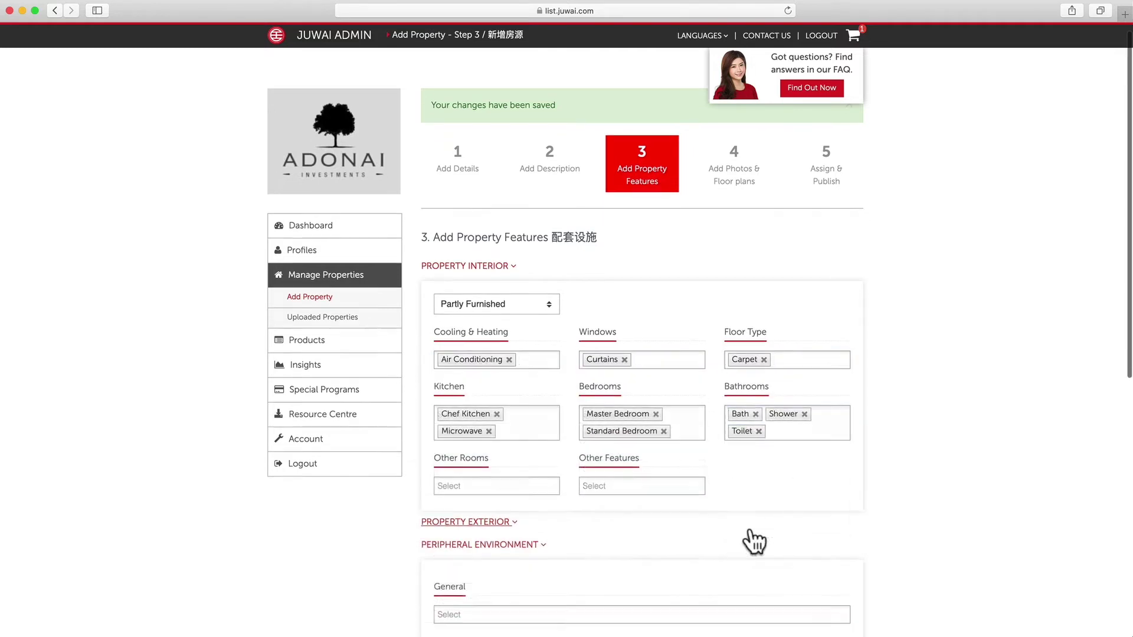
pyautogui.scroll(-3, 749, 527)
pyautogui.scroll(-1, 619, 355)
# Step: Add Flower Garden to the exterior features and continue to step 4, Photos & Floor Plans
pyautogui.click(496, 177)
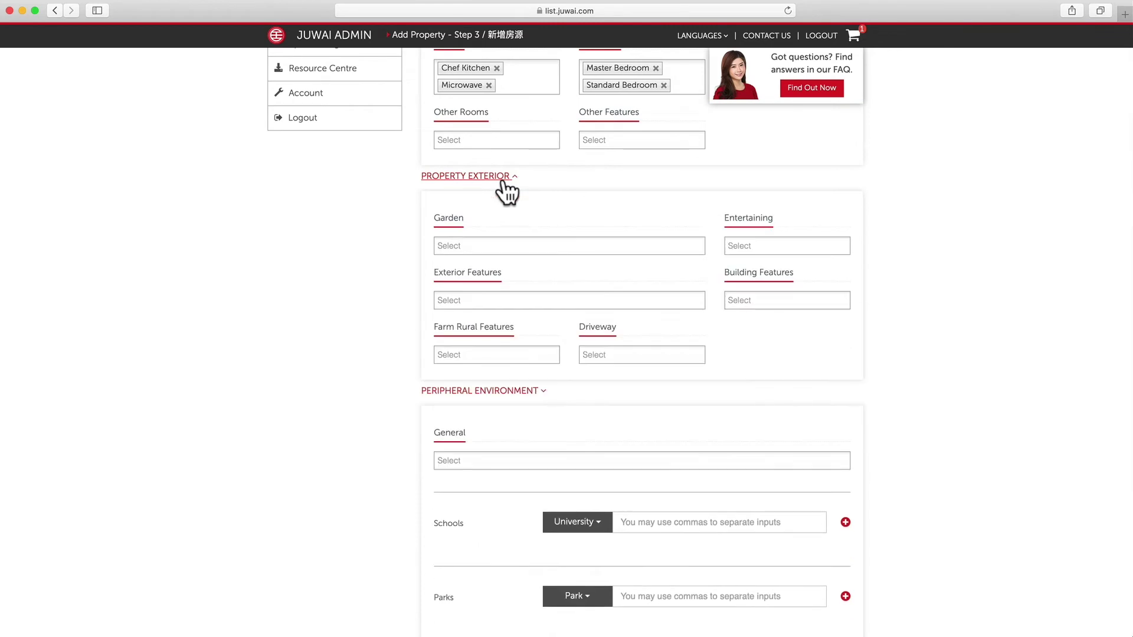
pyautogui.click(496, 246)
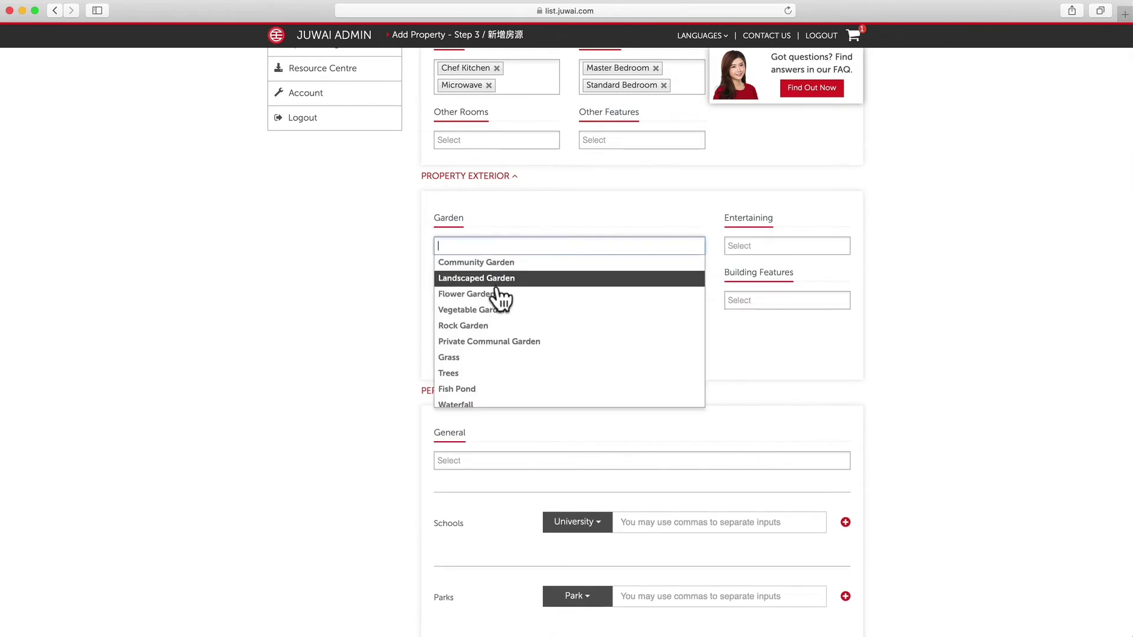
pyautogui.click(500, 294)
pyautogui.scroll(-3, 835, 361)
pyautogui.scroll(-2, 840, 363)
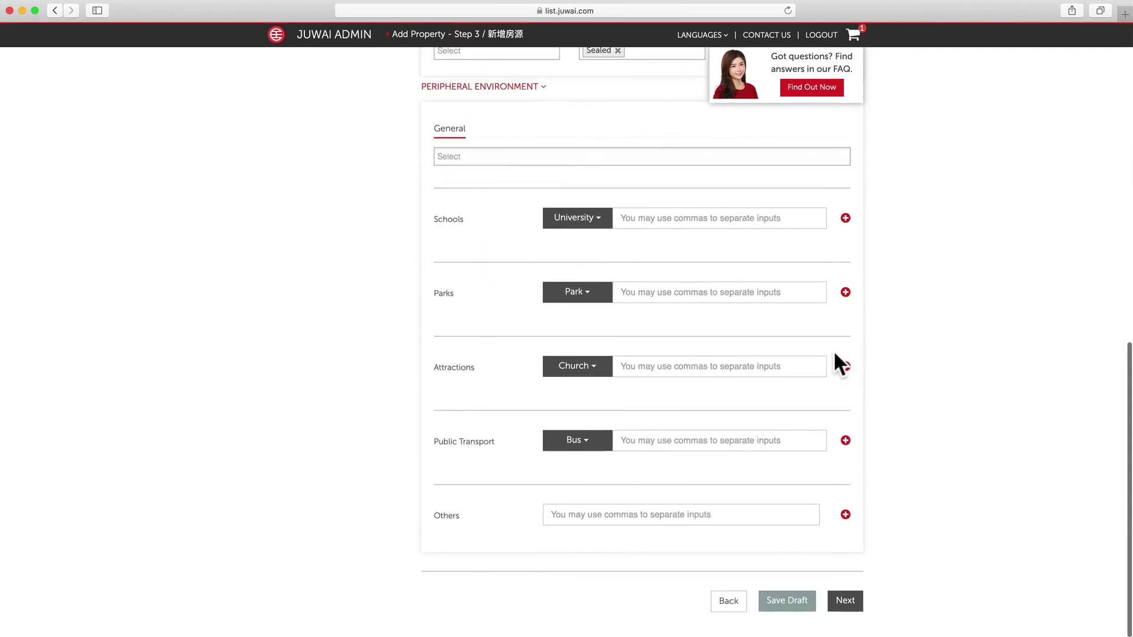
pyautogui.click(841, 600)
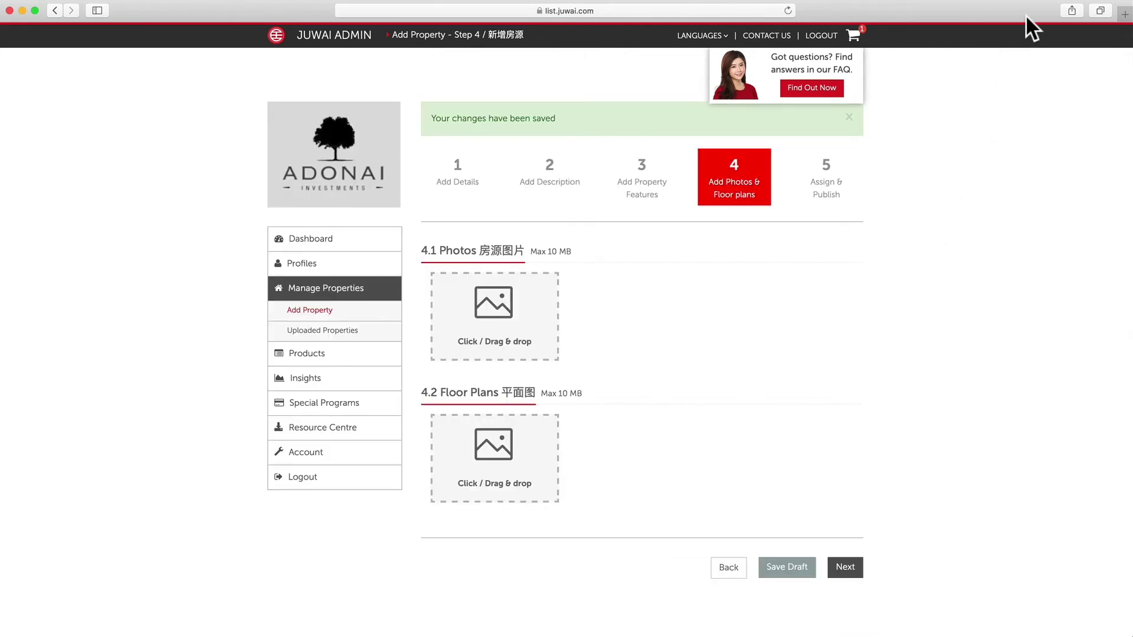
# Step: Drag four property photos from the desktop onto the Photos drop zone
pyautogui.moveTo(1027, 15); pyautogui.dragTo(938, 10)
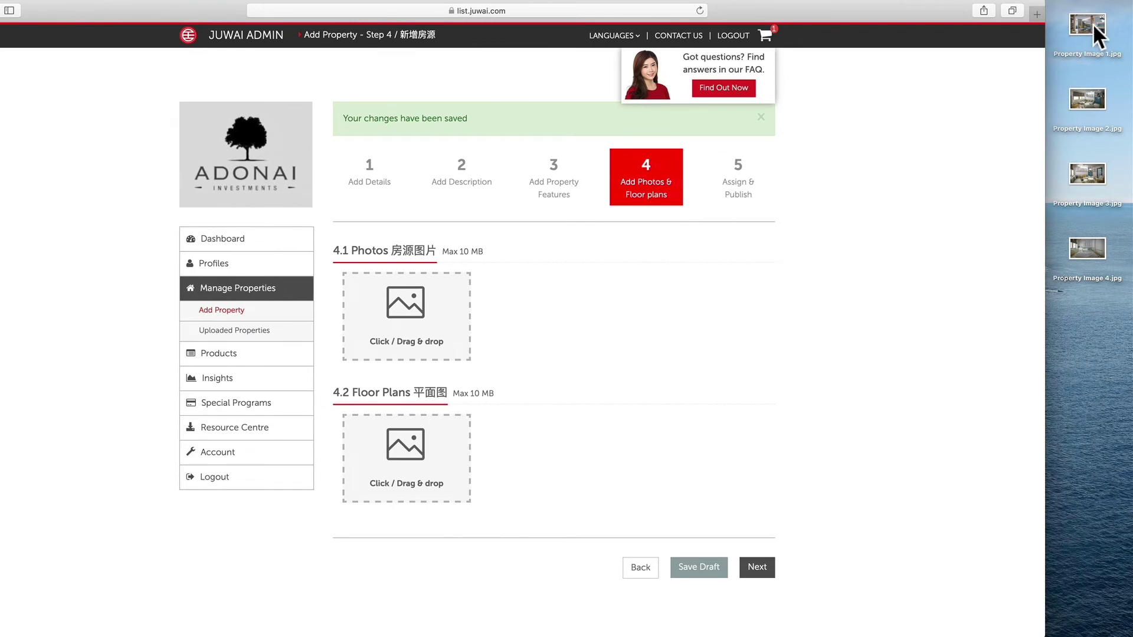
pyautogui.moveTo(1094, 24); pyautogui.dragTo(442, 316)
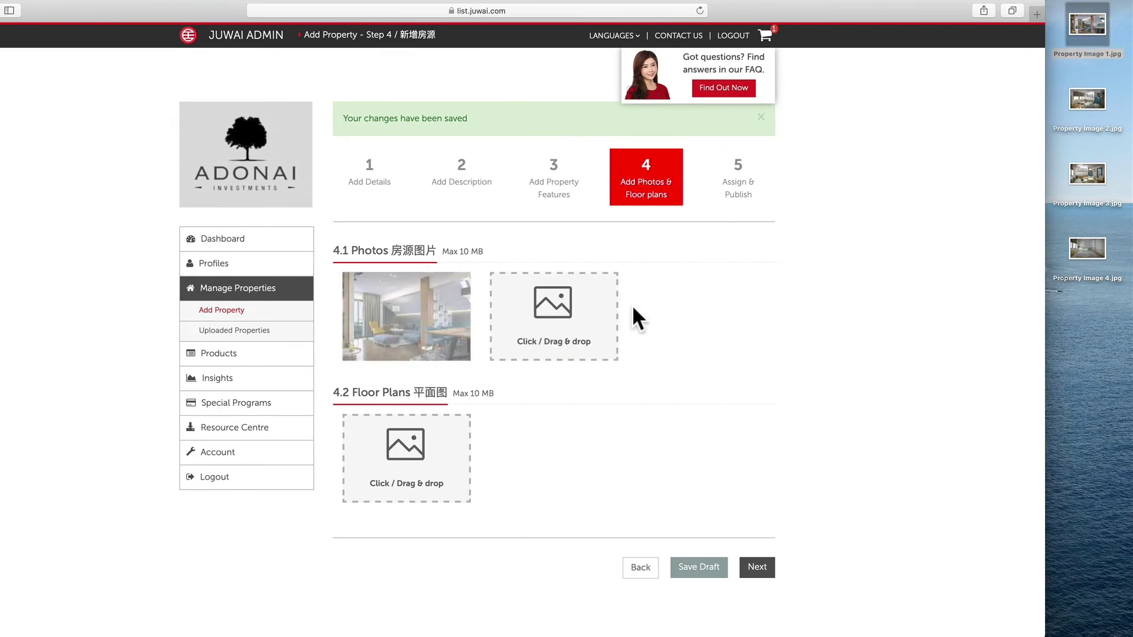
pyautogui.moveTo(1125, 89)
pyautogui.mouseDown()
pyautogui.moveTo(1079, 257)
pyautogui.moveTo(553, 317)
pyautogui.mouseUp()
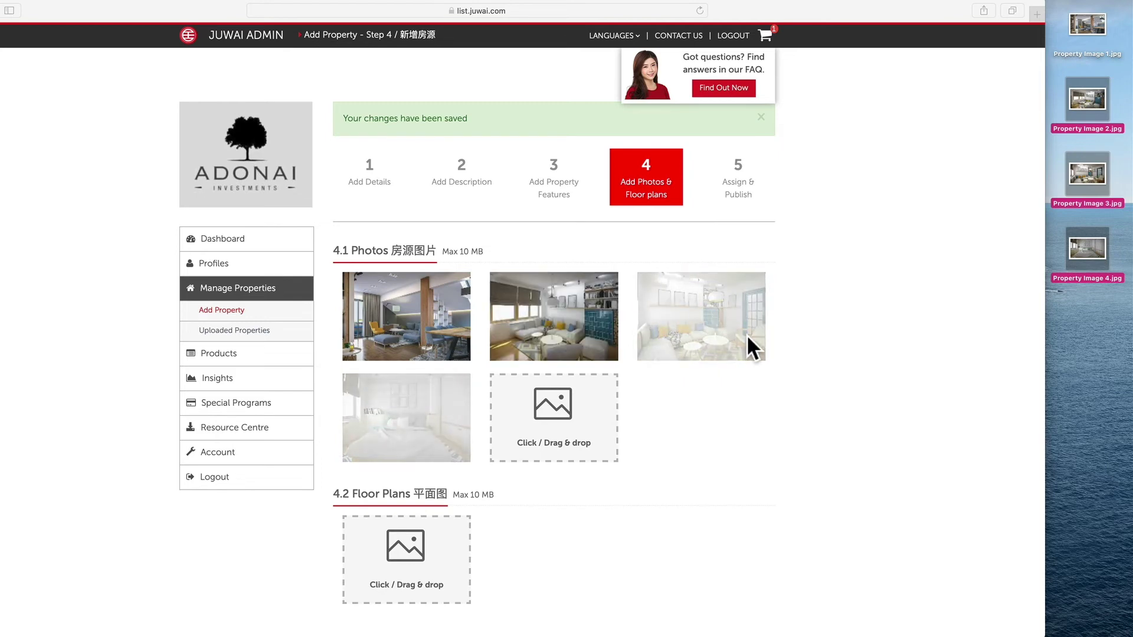
# Step: Upload three floor plan files, reorder the photos, and continue to Assign & Publish
pyautogui.click(411, 554)
pyautogui.press('super+a')
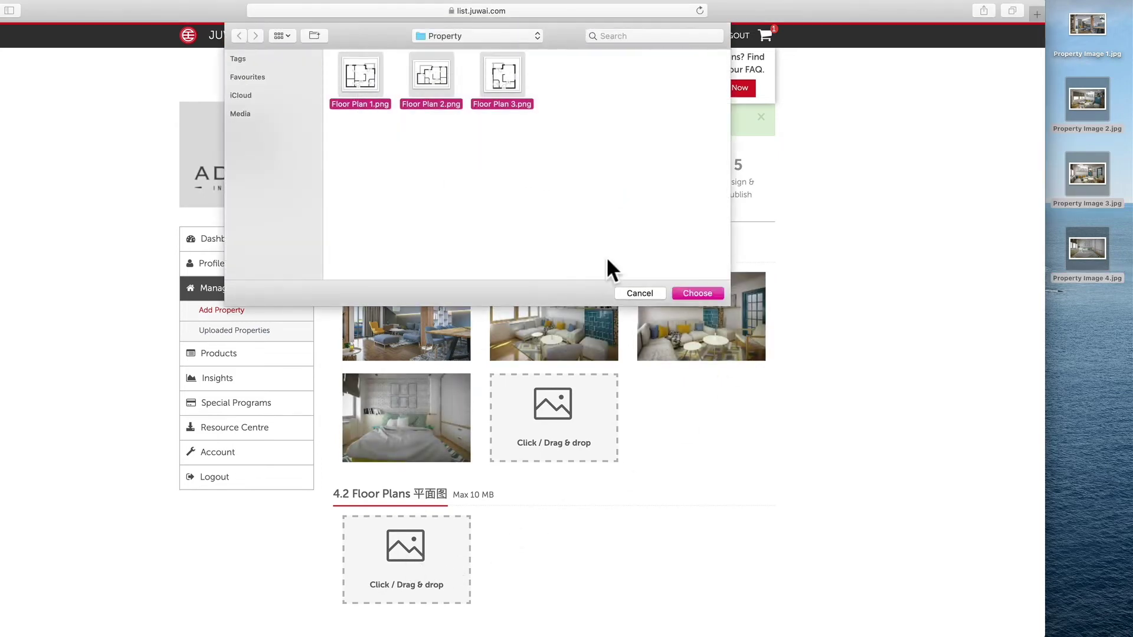
pyautogui.click(688, 294)
pyautogui.moveTo(637, 337); pyautogui.dragTo(540, 350)
pyautogui.moveTo(822, 331); pyautogui.dragTo(620, 324)
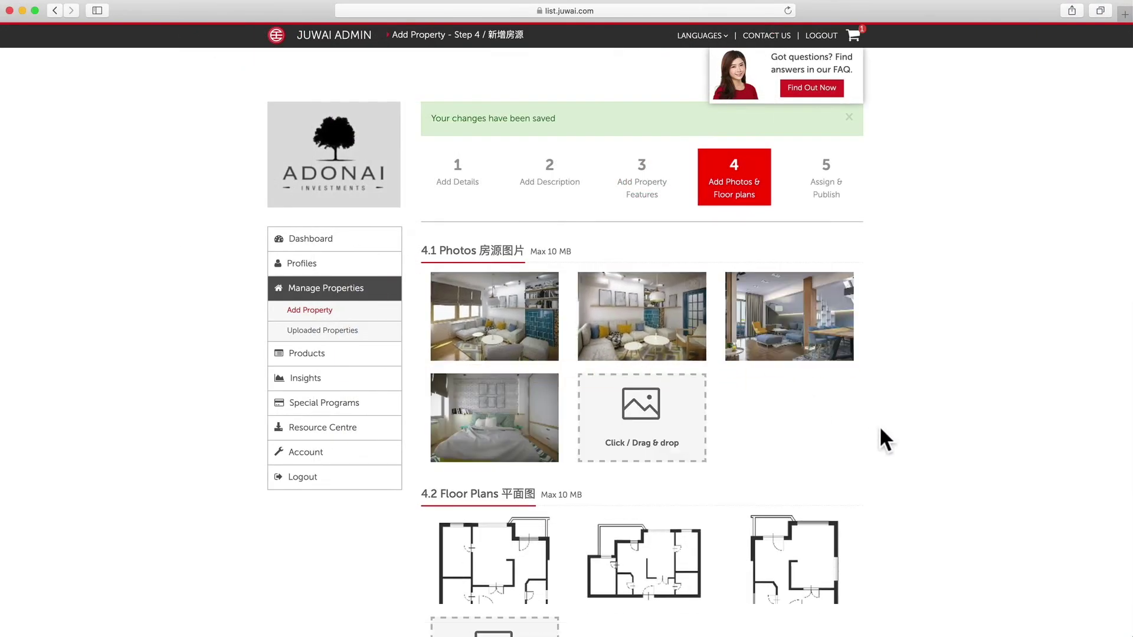
pyautogui.scroll(-4, 873, 407)
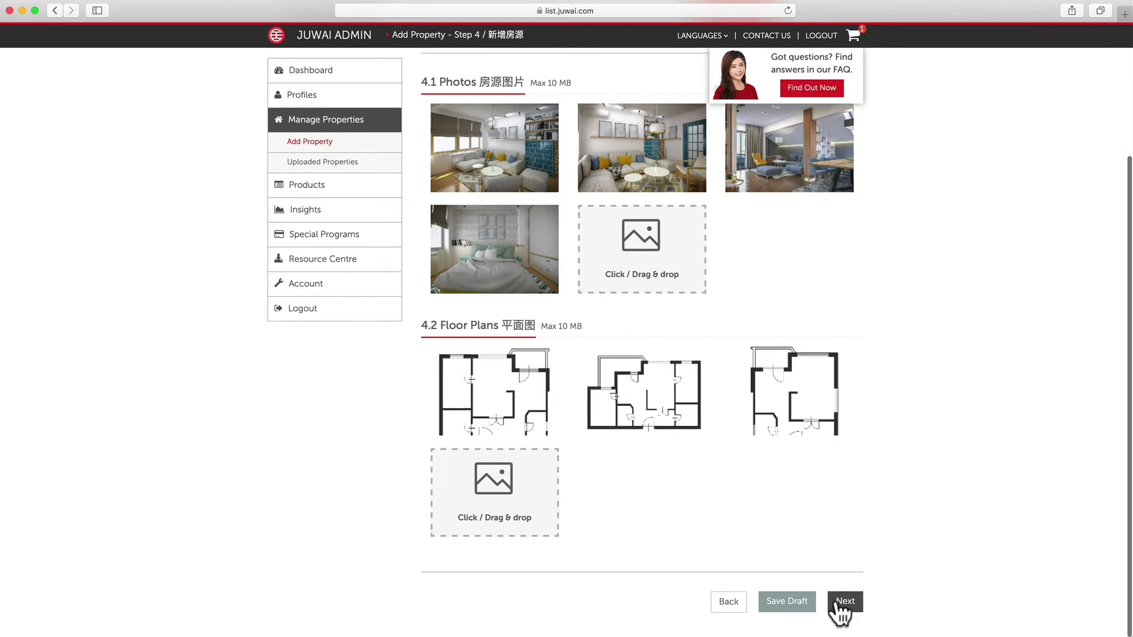
pyautogui.click(845, 604)
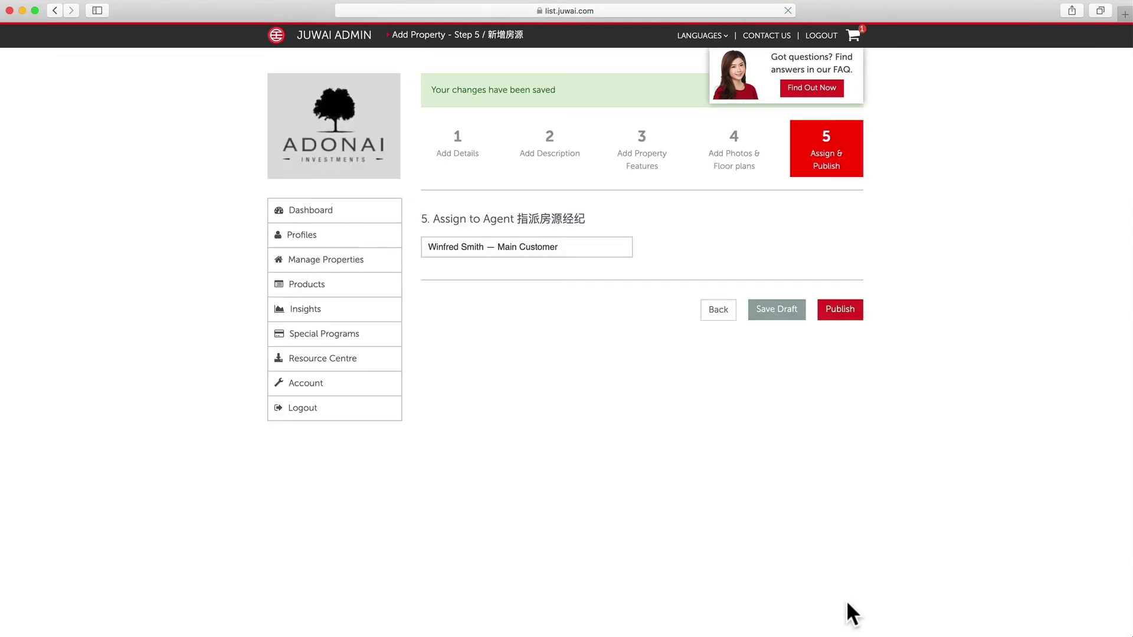
pyautogui.click(623, 275)
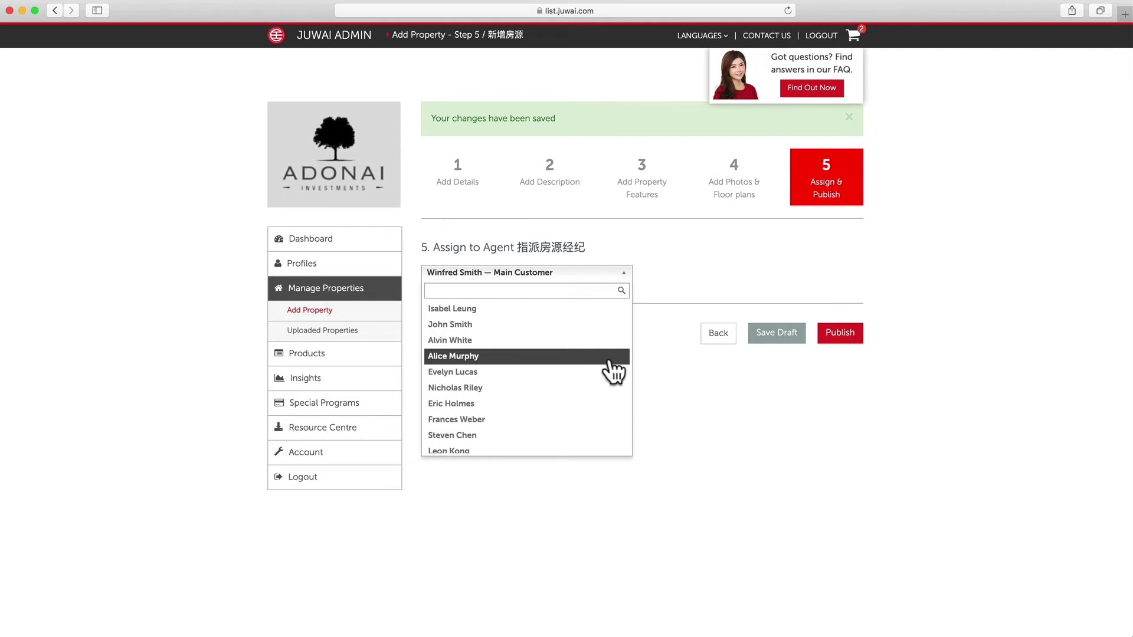
pyautogui.click(613, 358)
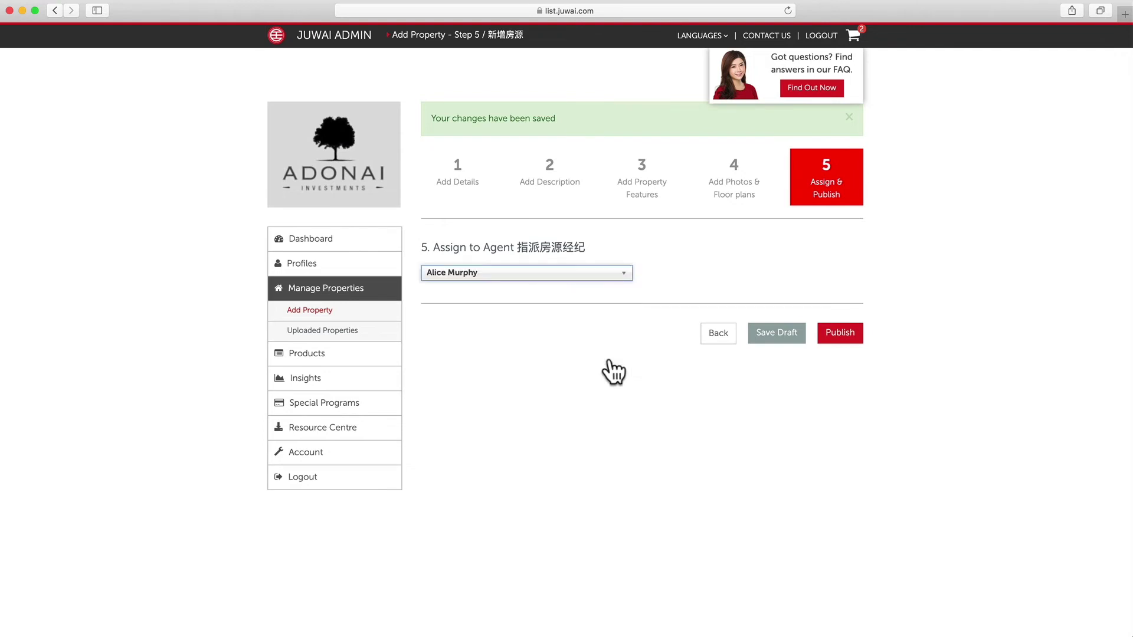
pyautogui.click(836, 337)
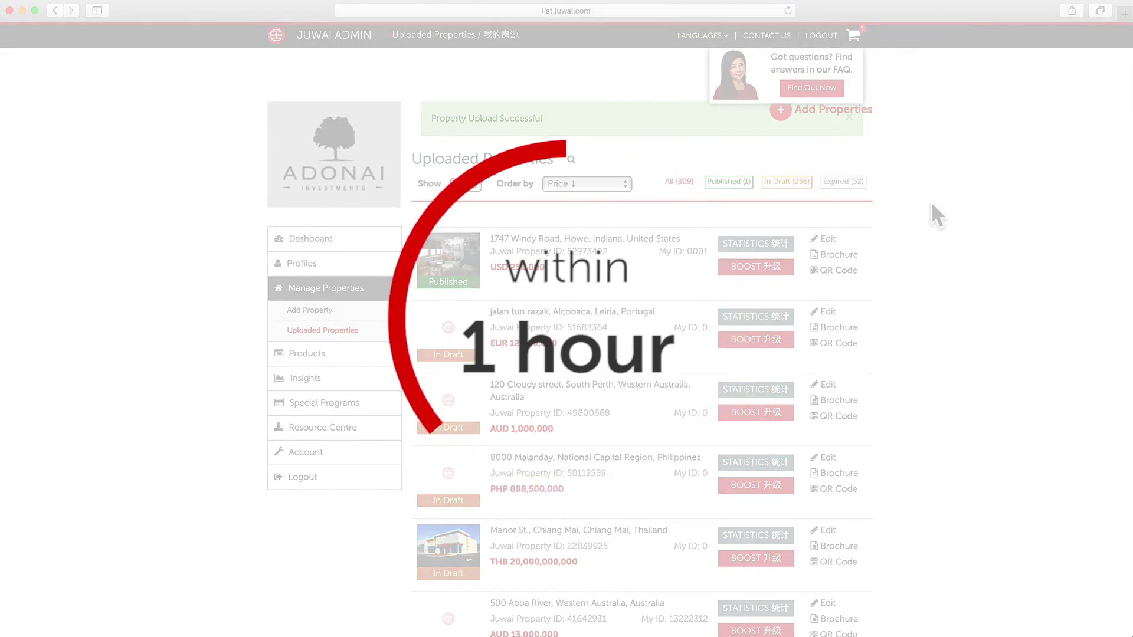
pyautogui.scroll(-3, 894, 281)
pyautogui.scroll(-4, 895, 281)
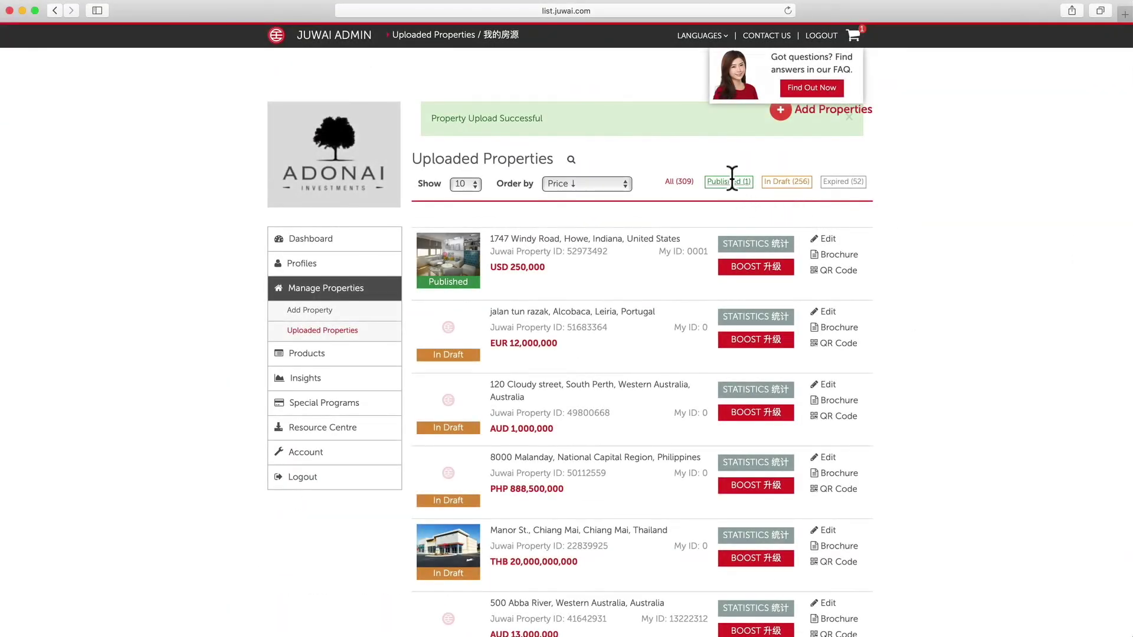
pyautogui.click(766, 269)
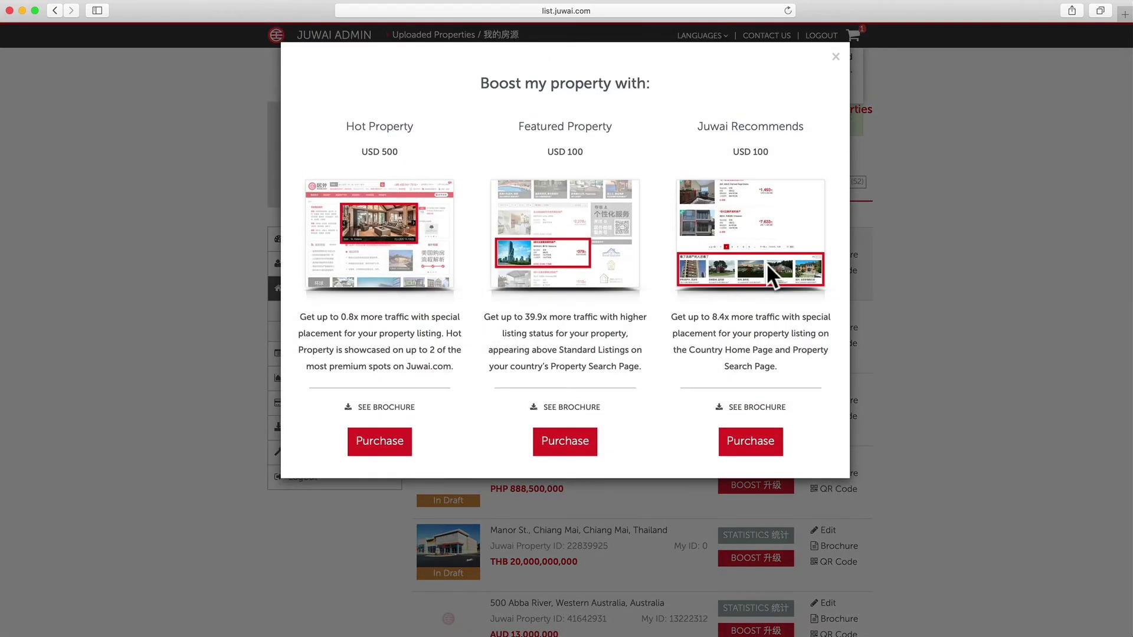
pyautogui.click(565, 454)
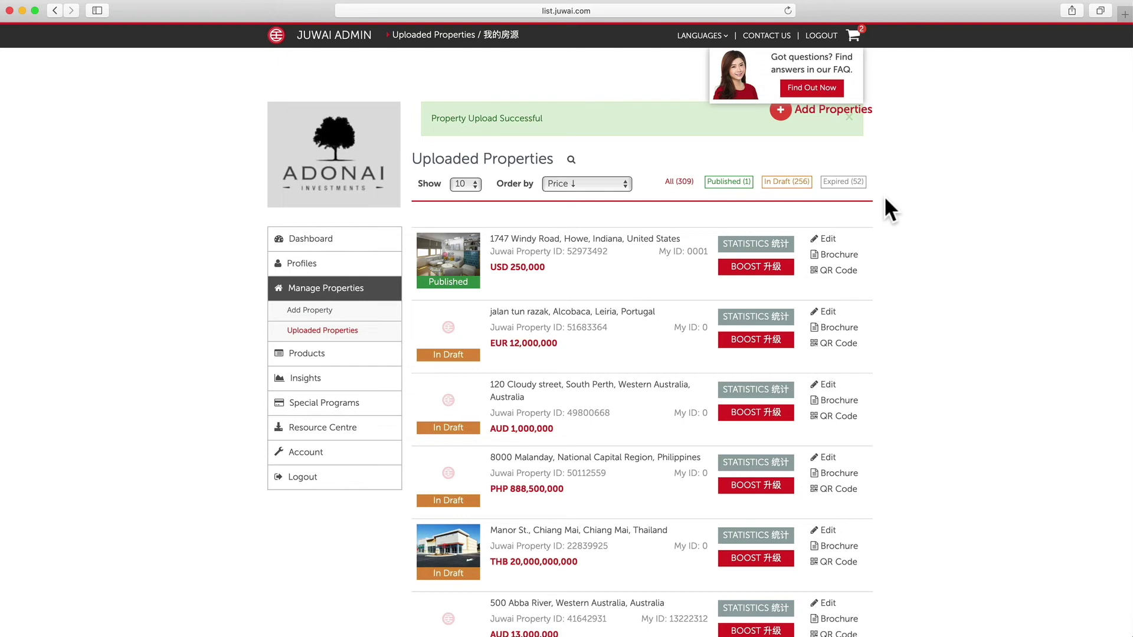
# Step: Switch the draft listing's package to China Professional 300 from the Edit view
pyautogui.click(824, 314)
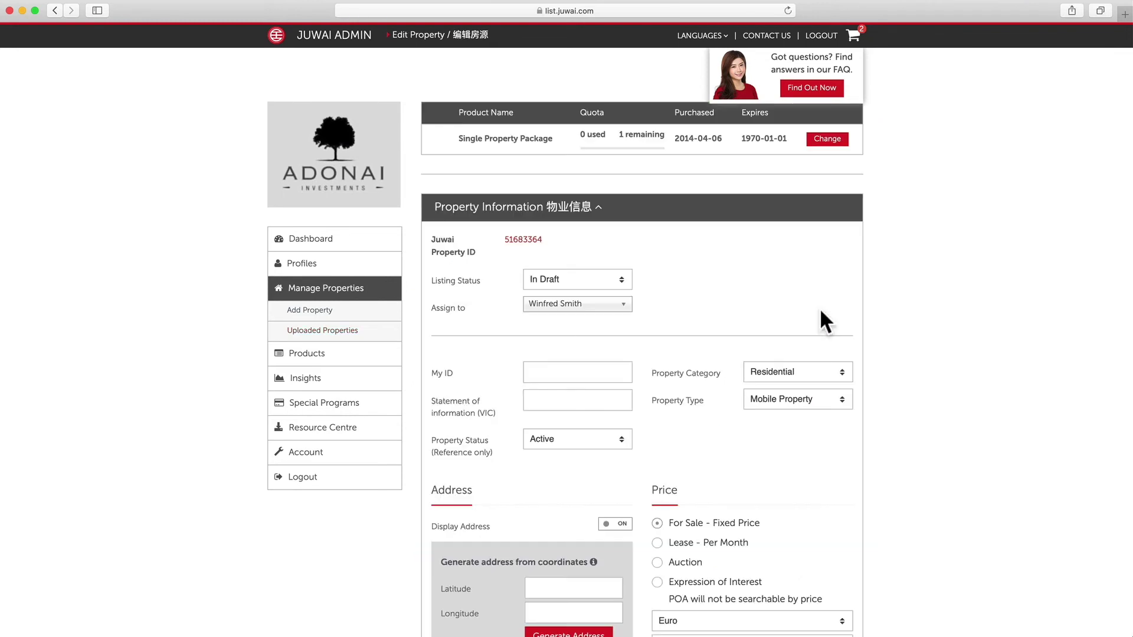
pyautogui.click(832, 140)
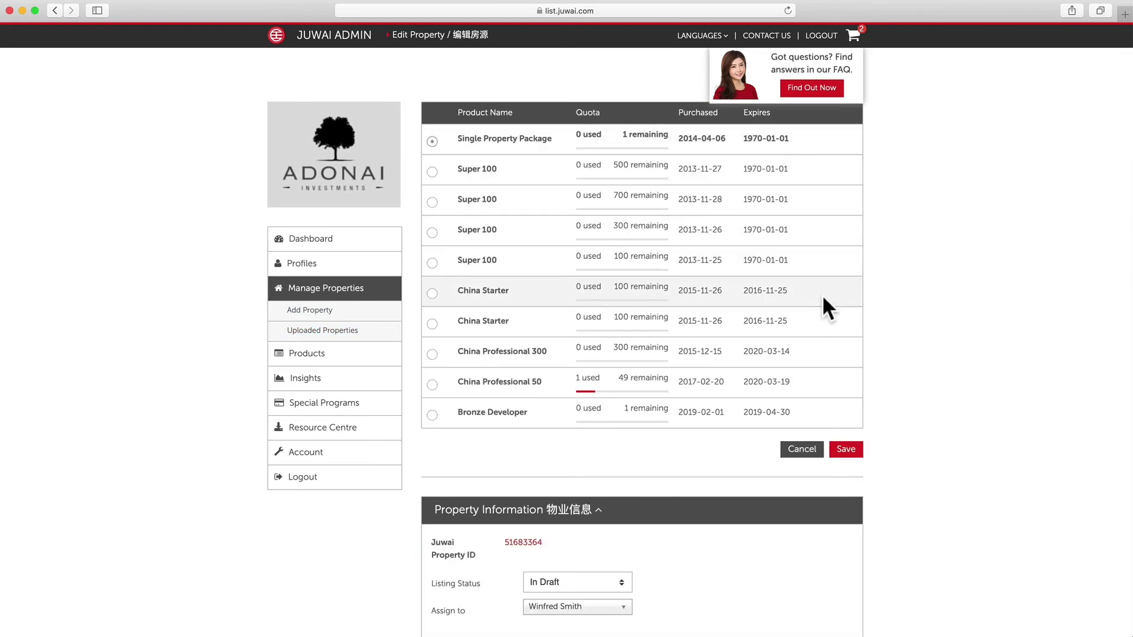
pyautogui.click(453, 347)
pyautogui.click(848, 452)
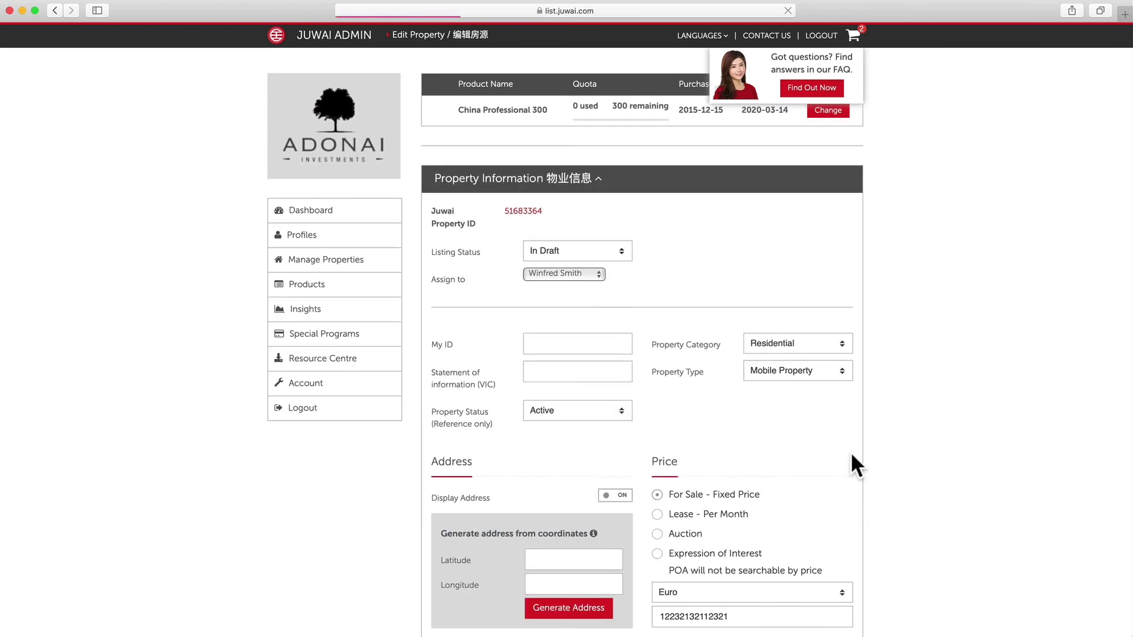
# Step: Set the draft listing's status to Publish
pyautogui.click(603, 279)
pyautogui.click(541, 268)
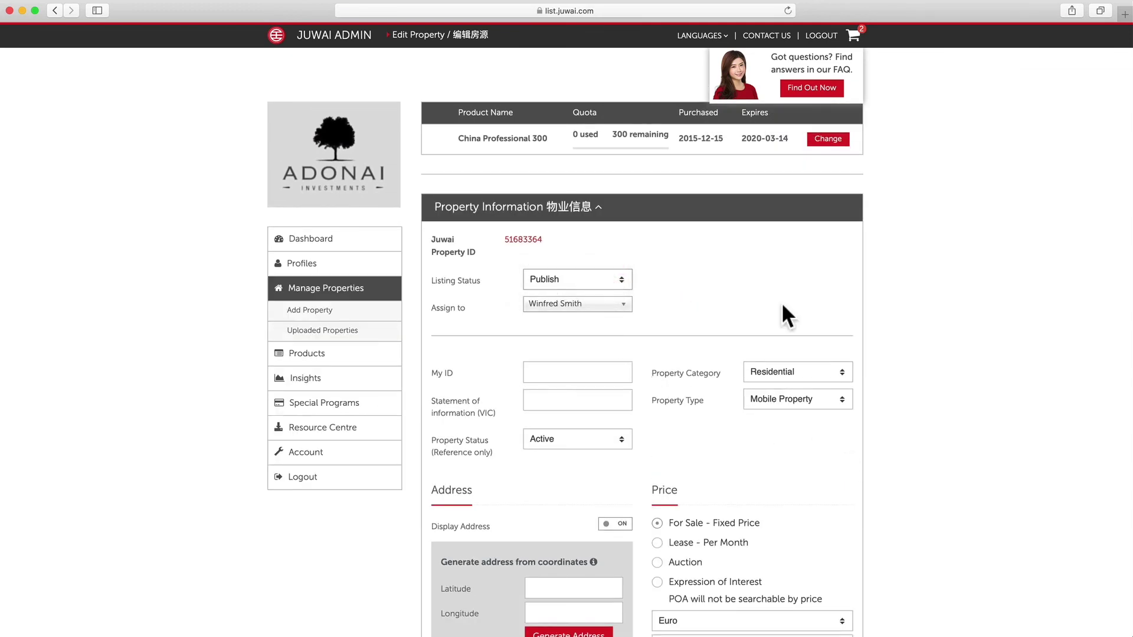
pyautogui.scroll(-5, 889, 372)
pyautogui.scroll(-5, 890, 372)
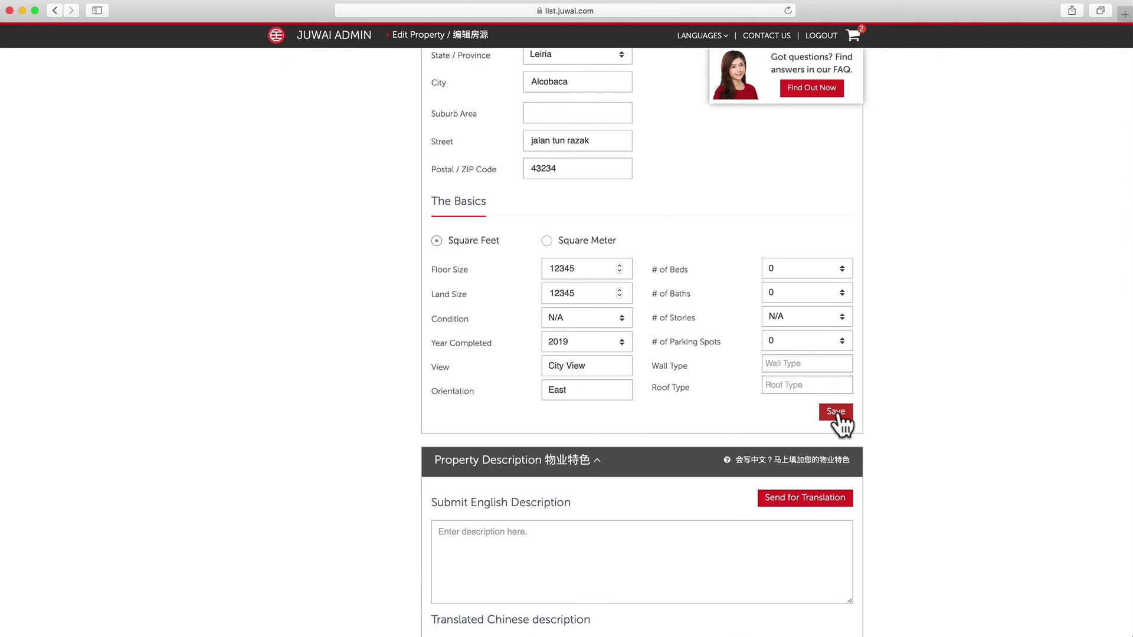